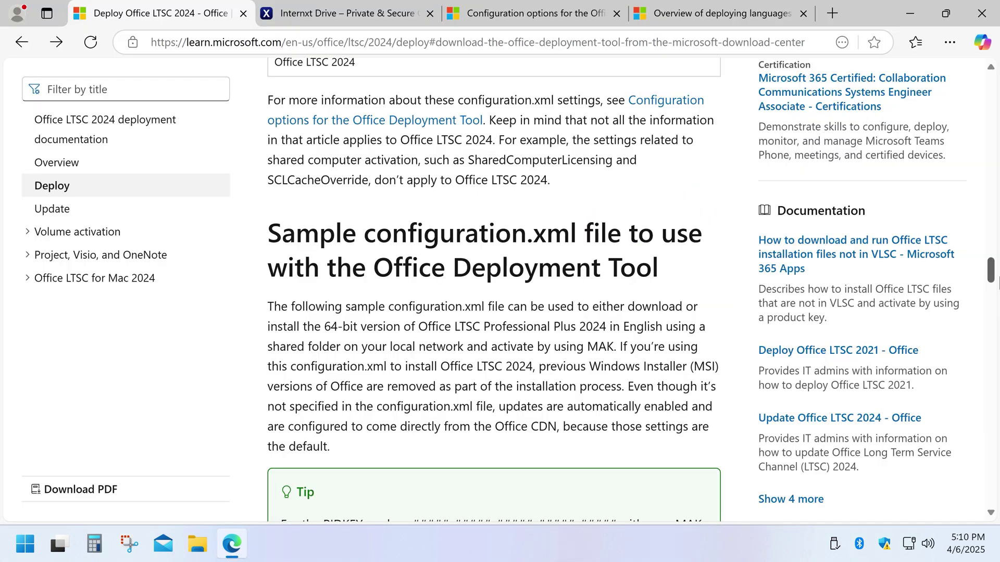
# - Download the Office Deployment Tool from the Microsoft Download Center, then minimize Edge
pyautogui.scroll(-10, 997, 315)
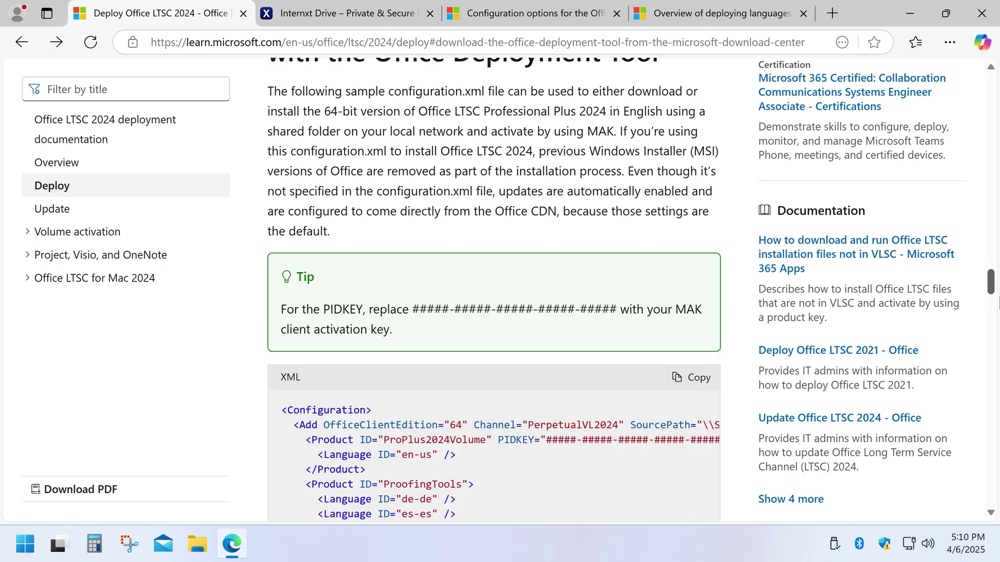
pyautogui.scroll(-15, 997, 315)
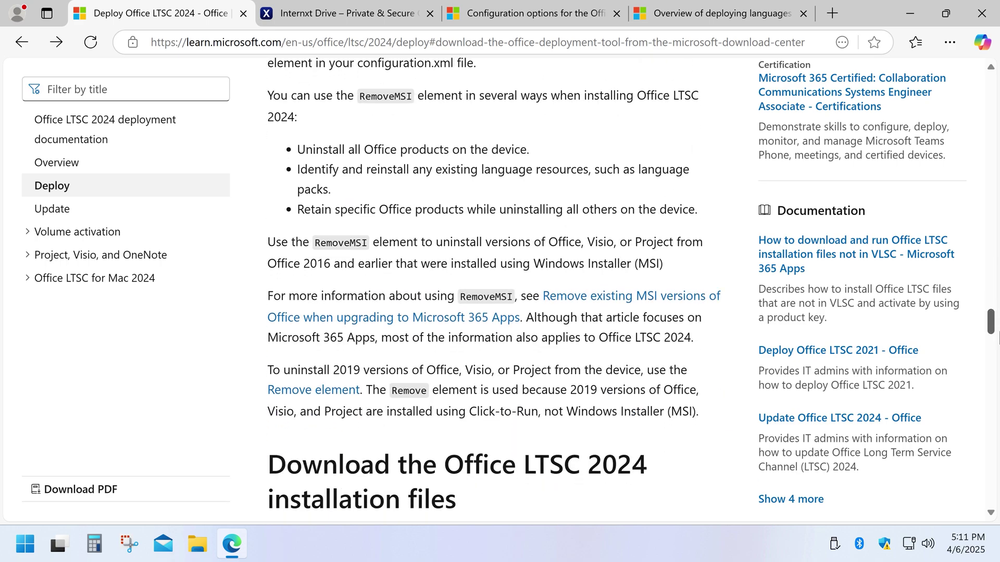
pyautogui.scroll(-10, 997, 388)
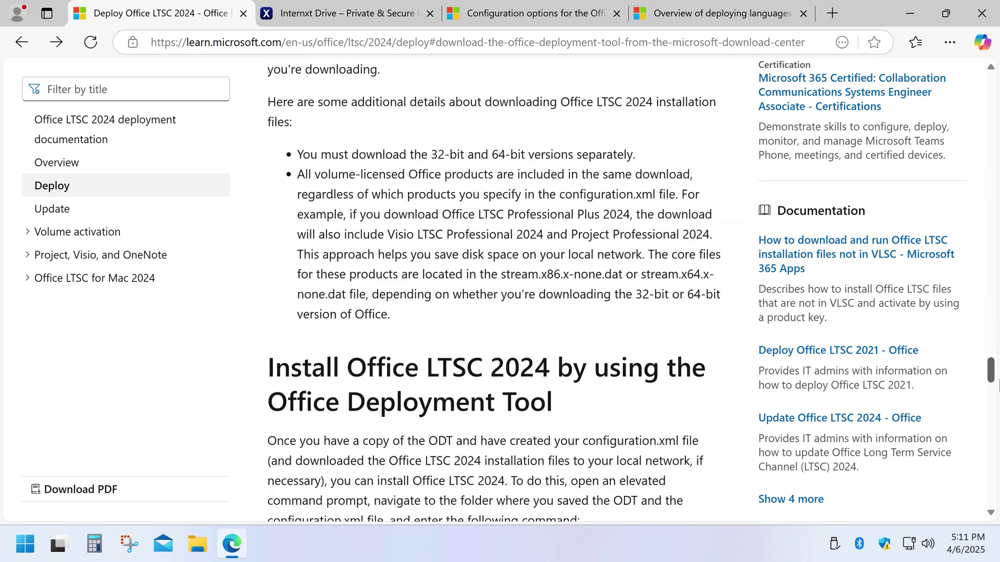
pyautogui.press('F5')
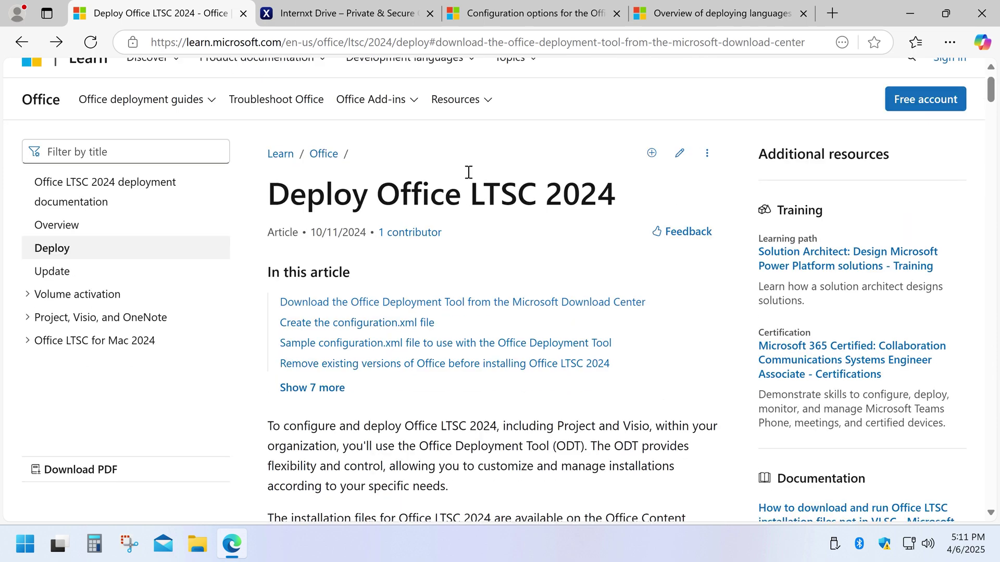
pyautogui.click(378, 255)
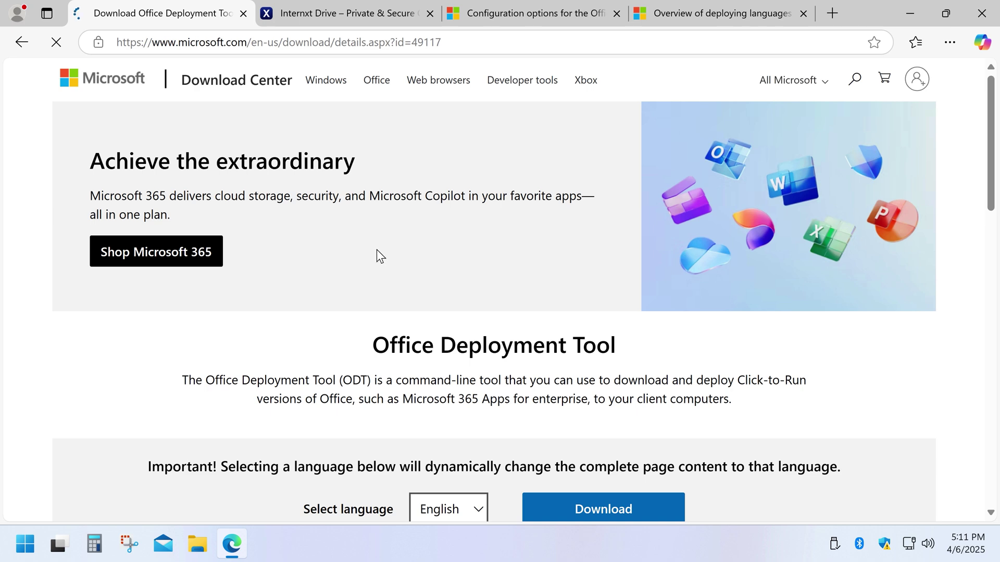
pyautogui.scroll(-2, 377, 255)
pyautogui.click(643, 444)
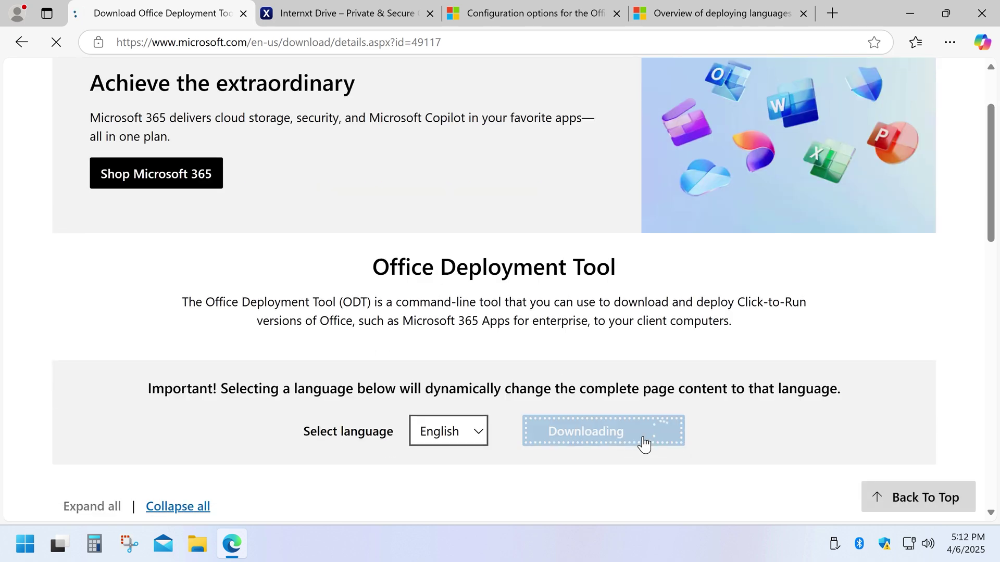
pyautogui.click(909, 13)
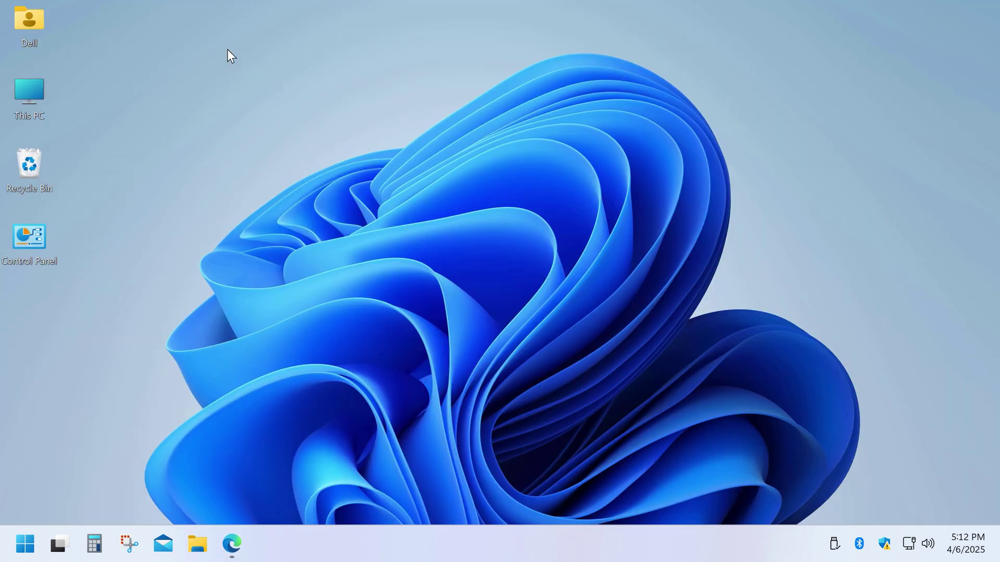
# - Run officedeploymenttool_18526-20146.exe from Dell > Downloads and approve the UAC prompt
pyautogui.doubleClick(37, 32)
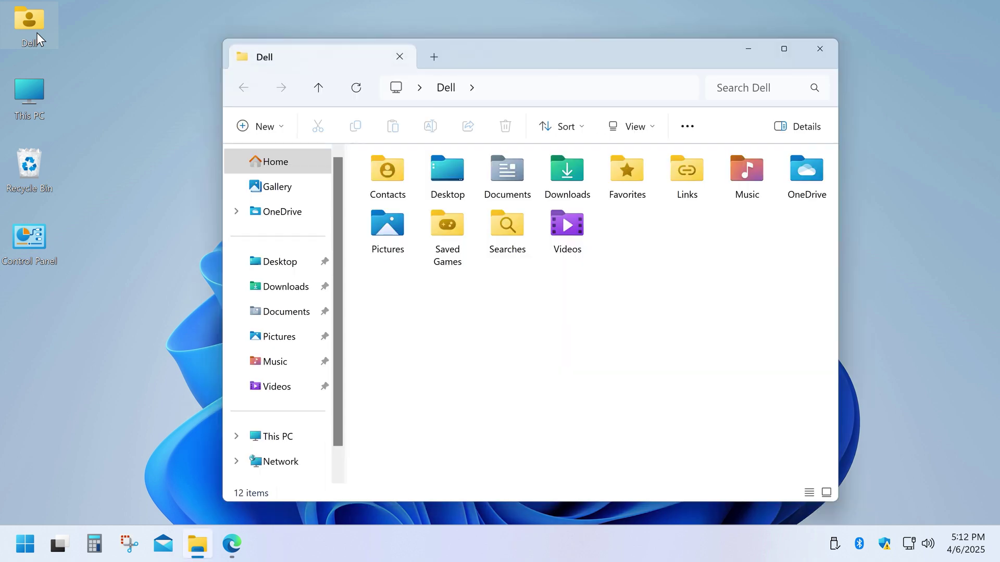
pyautogui.doubleClick(566, 180)
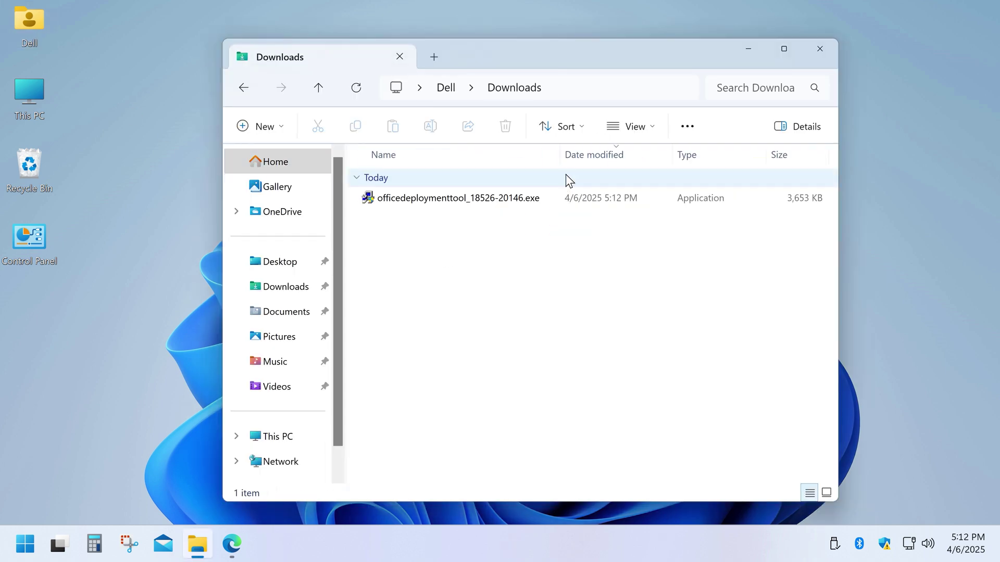
pyautogui.doubleClick(425, 201)
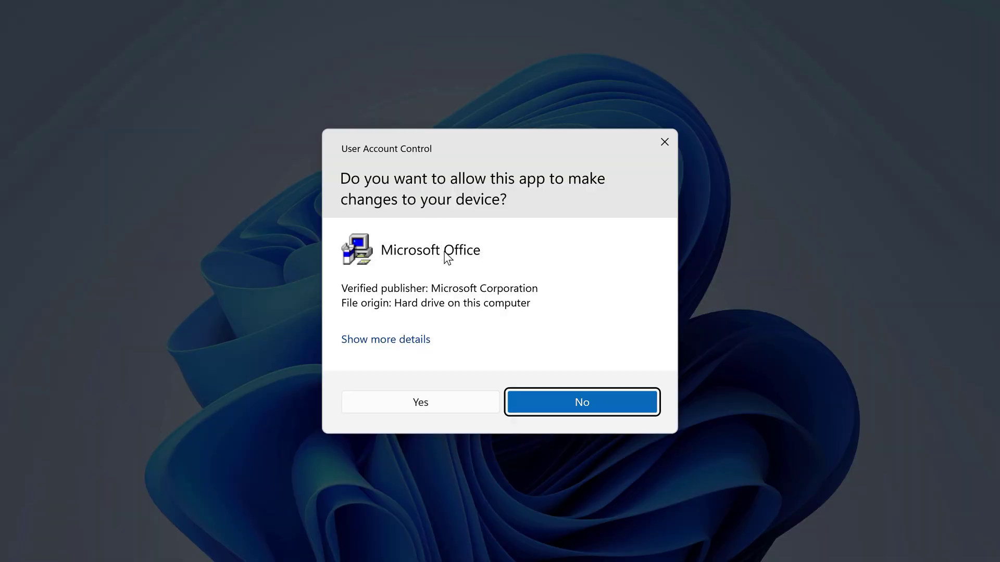
pyautogui.click(472, 401)
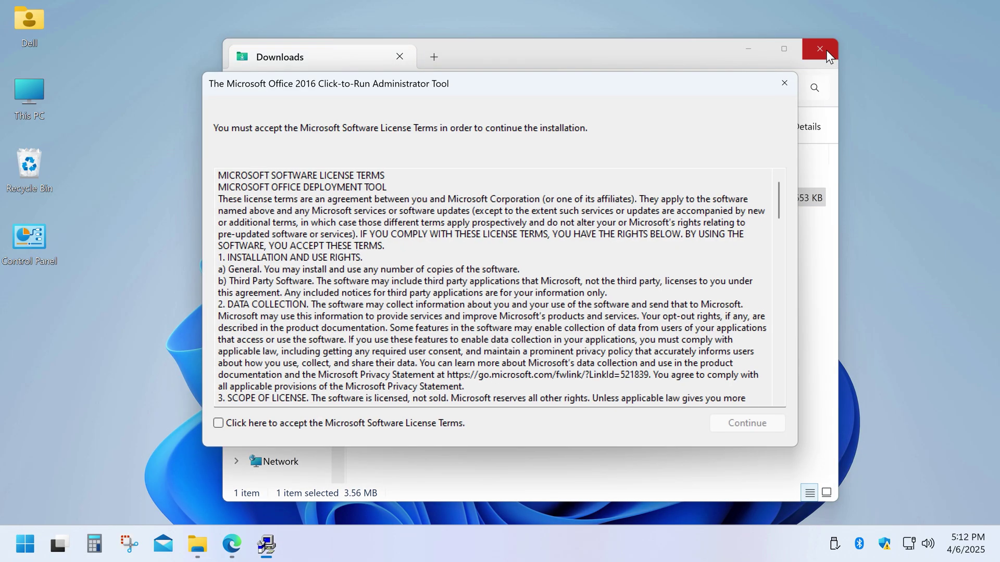
# - Close the Downloads window, accept the license terms, and extract the ODT files to Desktop
pyautogui.click(826, 50)
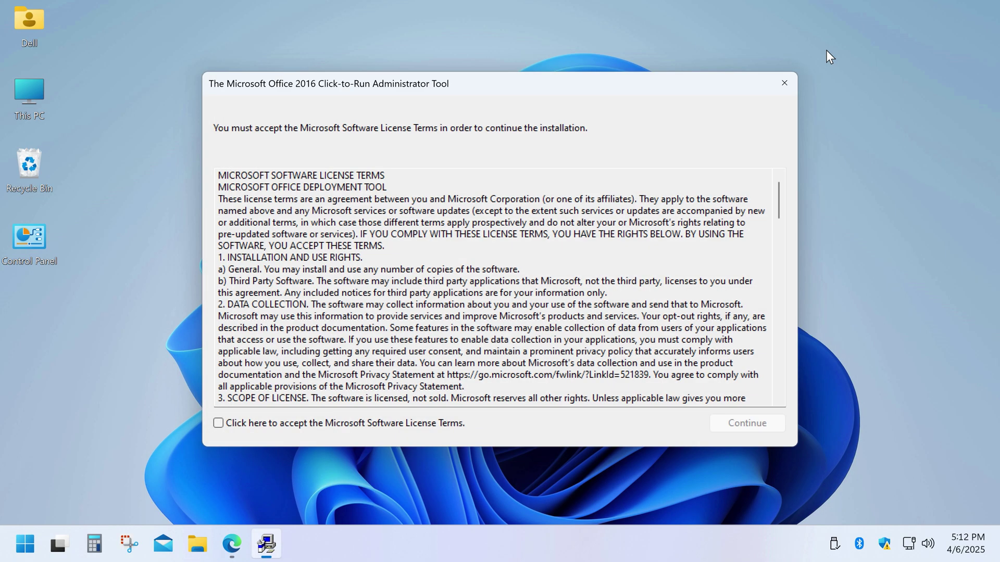
pyautogui.click(436, 424)
pyautogui.click(725, 426)
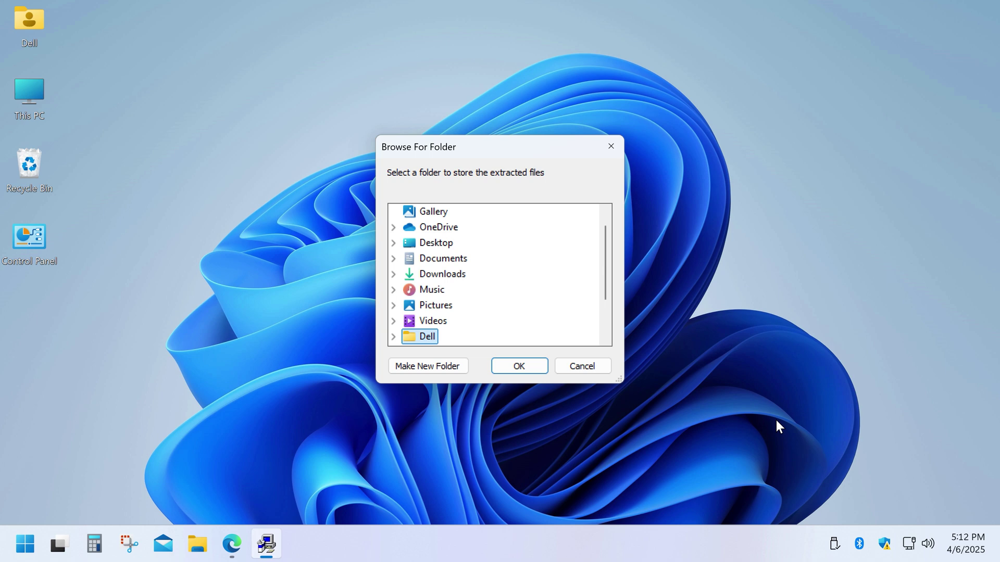
pyautogui.scroll(1, 536, 281)
pyautogui.click(411, 213)
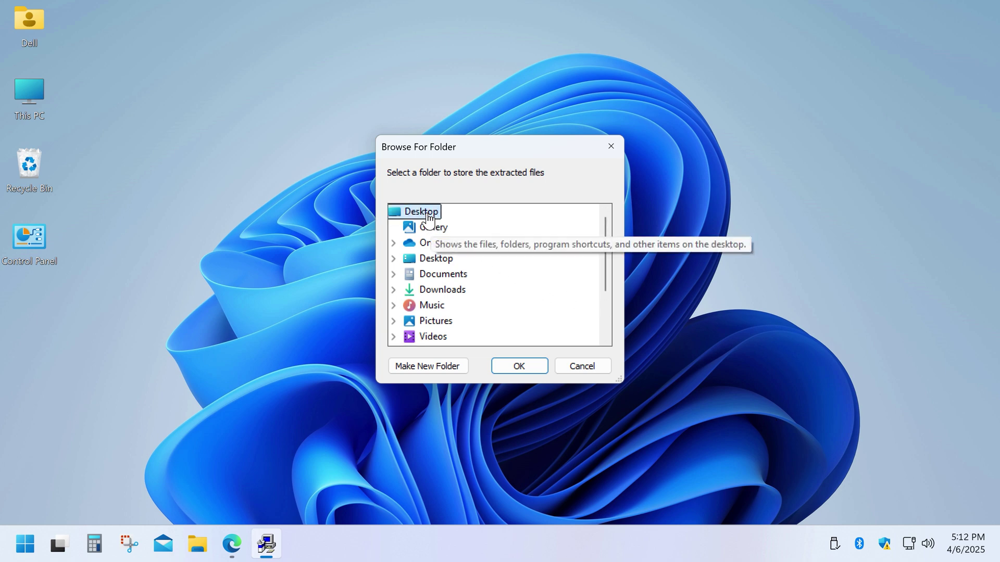
pyautogui.click(545, 365)
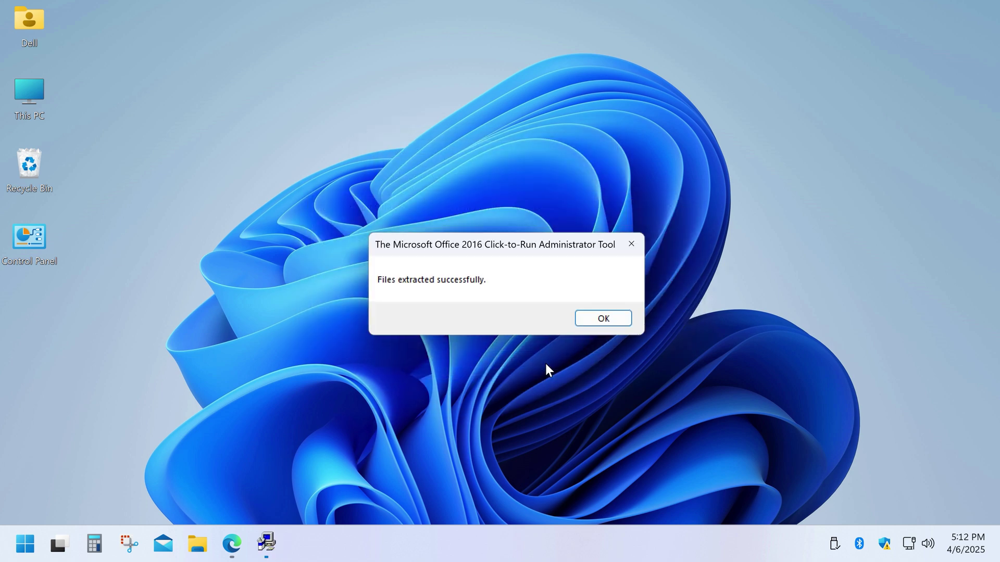
pyautogui.click(599, 317)
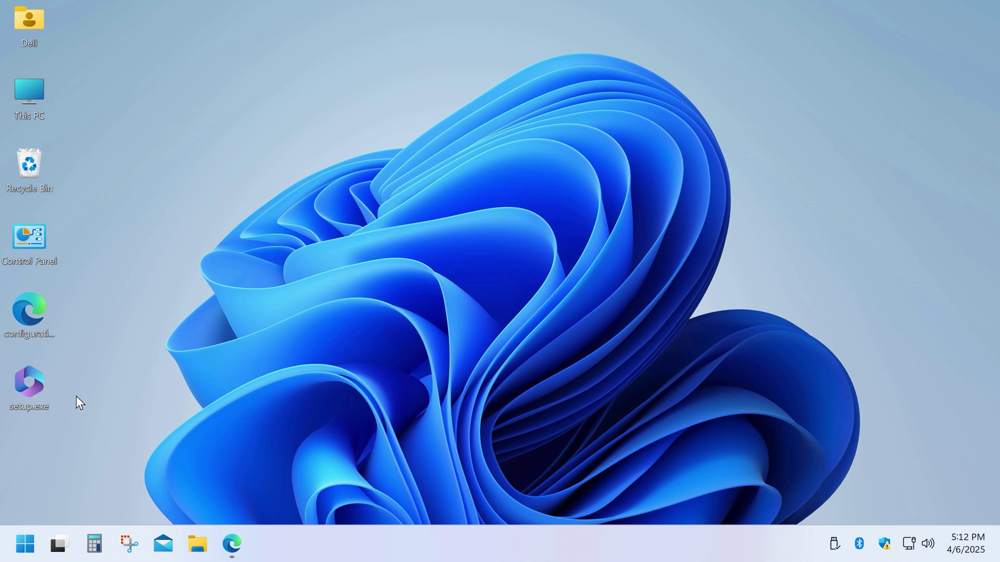
# - Open configuration-Office365-x64.xml in Notepad, then return to Edge's sample configuration XML
pyautogui.rightClick(28, 315)
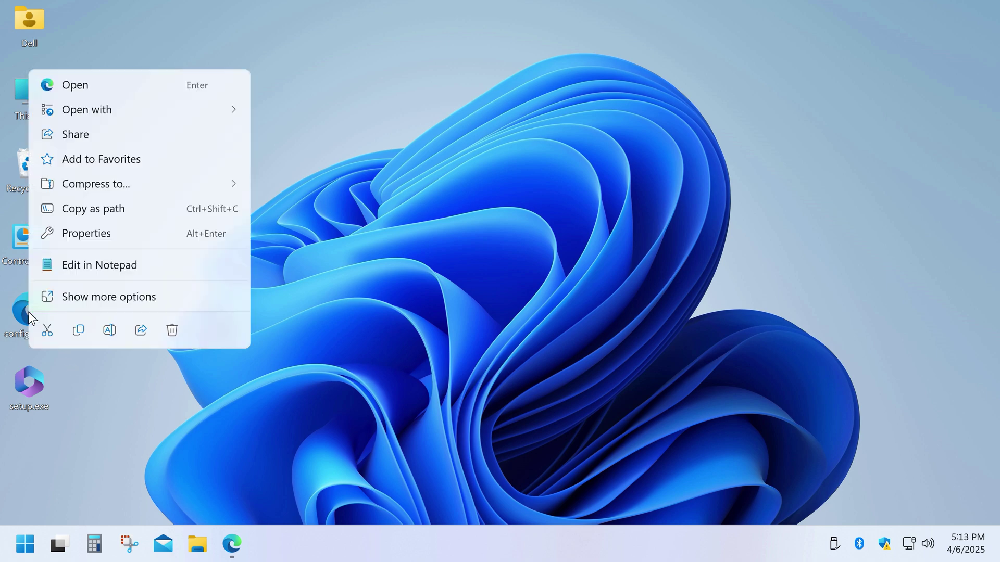
pyautogui.click(183, 264)
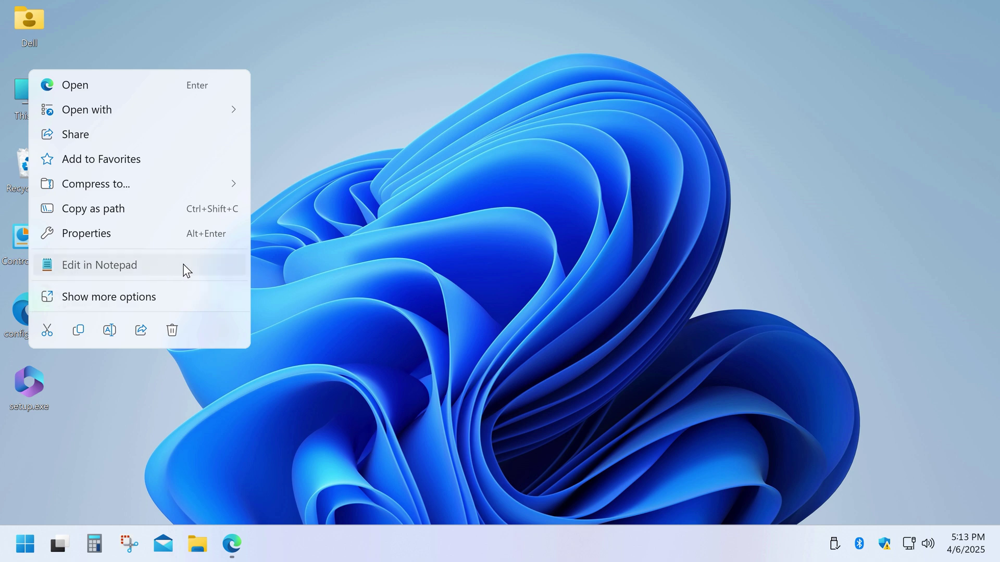
pyautogui.click(454, 257)
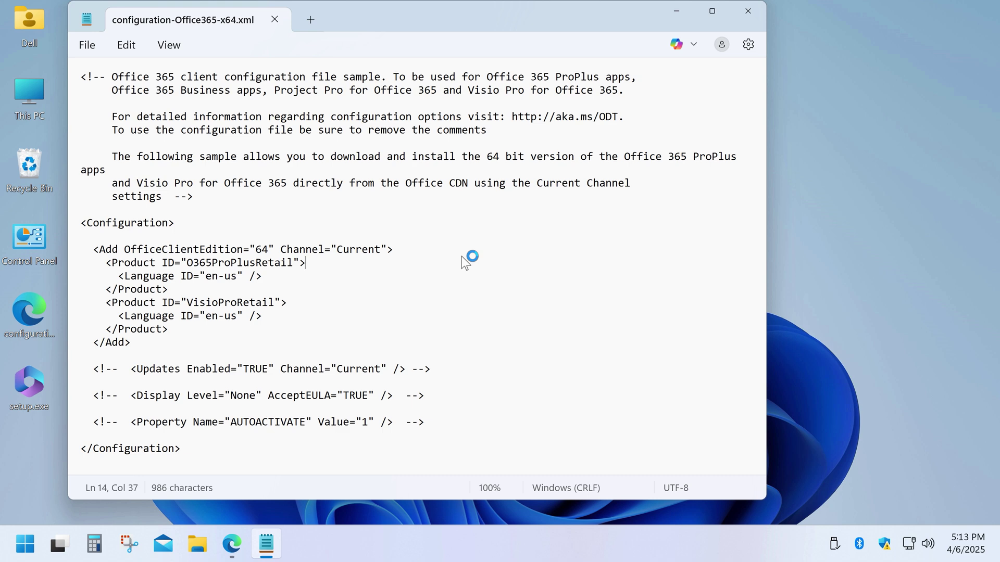
pyautogui.hotkey('alt', 'Tab')
pyautogui.scroll(-3, 732, 204)
pyautogui.scroll(-3, 732, 204)
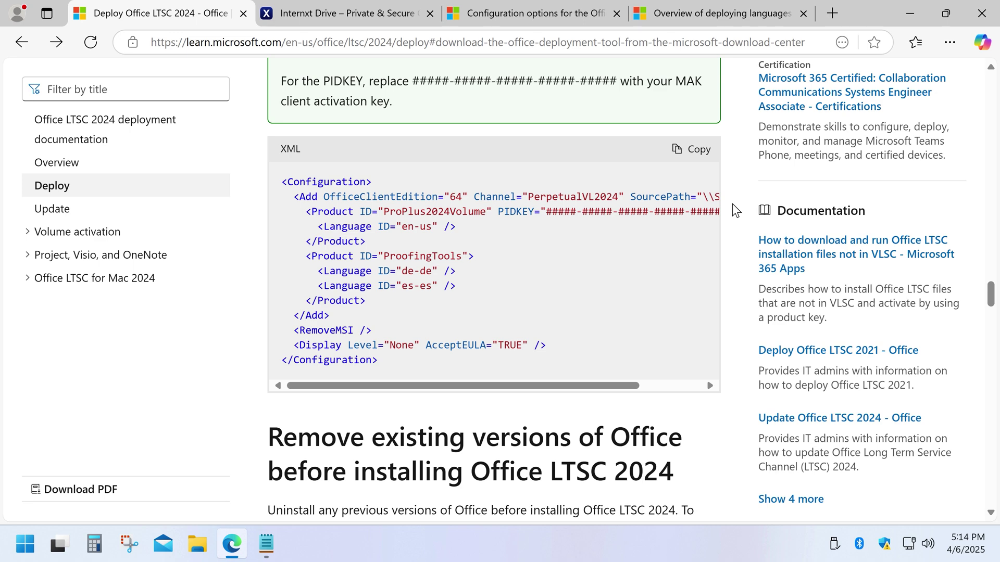
# - Download the shared file from the Internxt page, then minimize Edge and close Notepad
pyautogui.hotkey('ctrl', 'Tab')
pyautogui.click(673, 384)
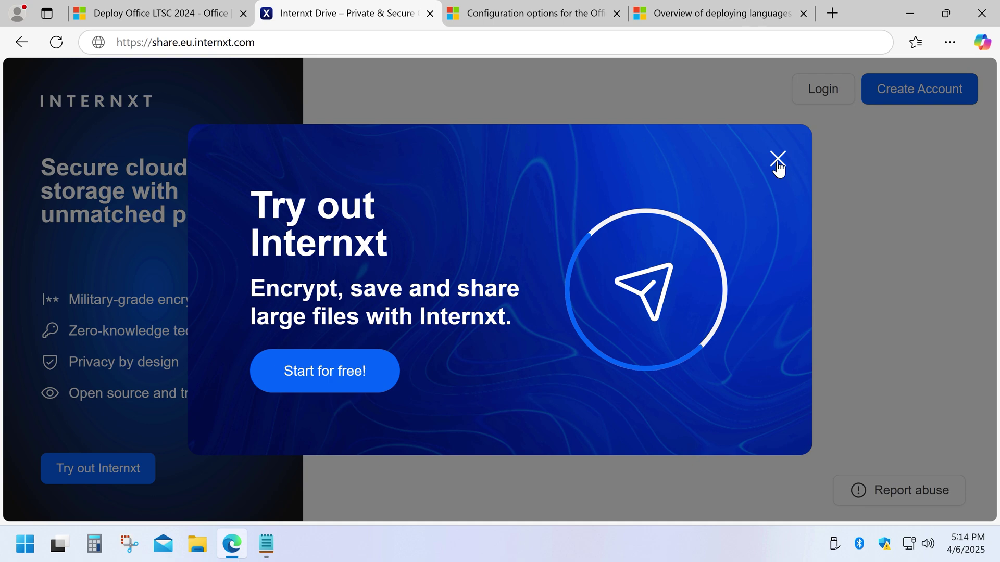
pyautogui.click(777, 159)
pyautogui.click(910, 14)
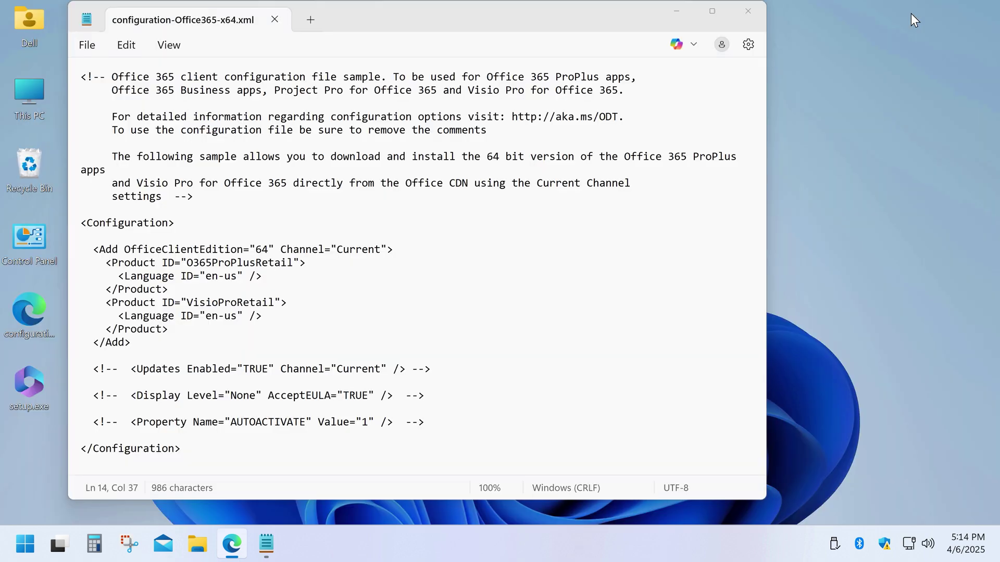
pyautogui.click(751, 14)
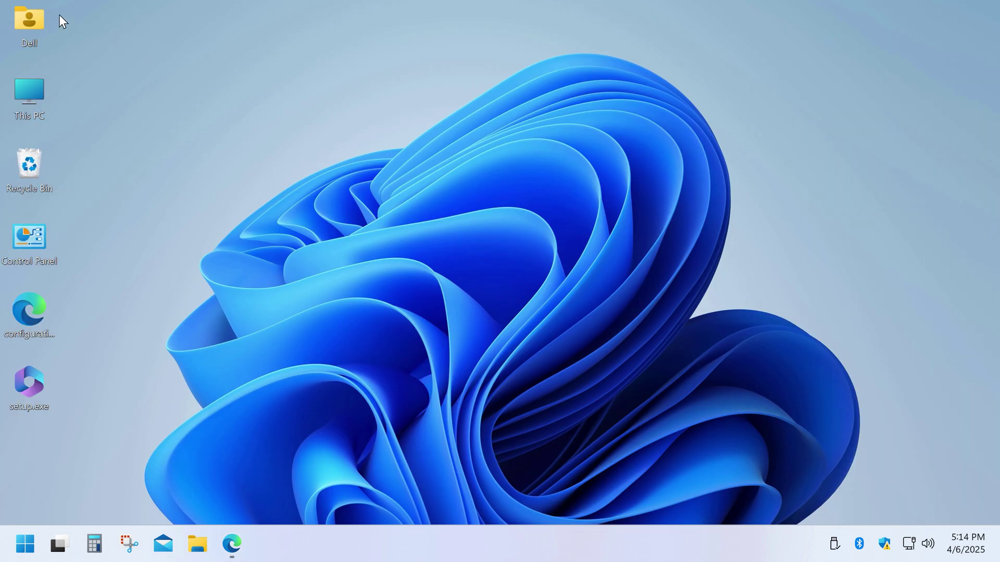
# - Move configuration-Office365-x64.xml from Dell > Downloads to the desktop, replacing the existing copy
pyautogui.doubleClick(36, 26)
pyautogui.doubleClick(551, 168)
pyautogui.moveTo(435, 199); pyautogui.dragTo(90, 298)
pyautogui.click(308, 310)
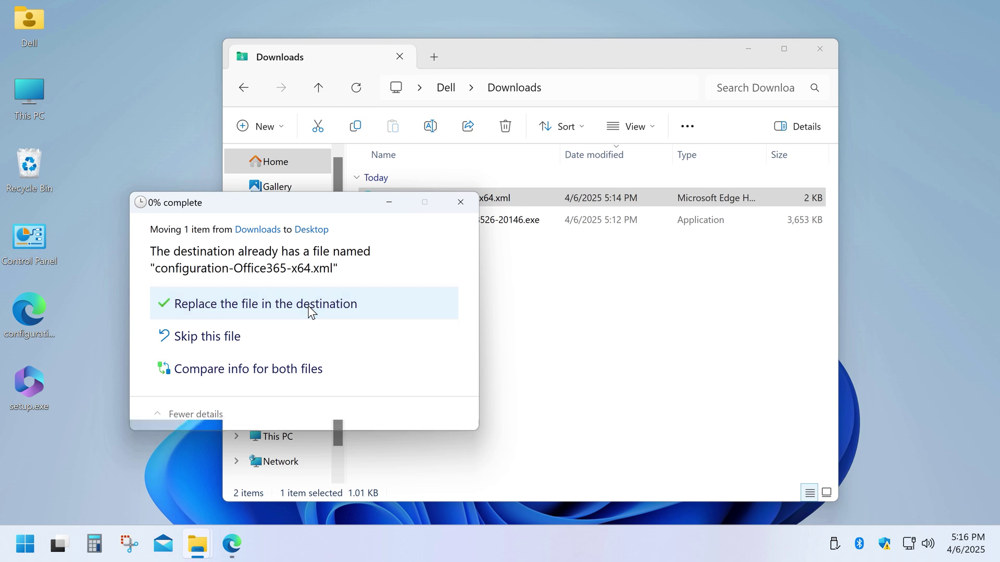
pyautogui.click(822, 50)
pyautogui.moveTo(15, 313); pyautogui.dragTo(21, 299)
pyautogui.rightClick(27, 307)
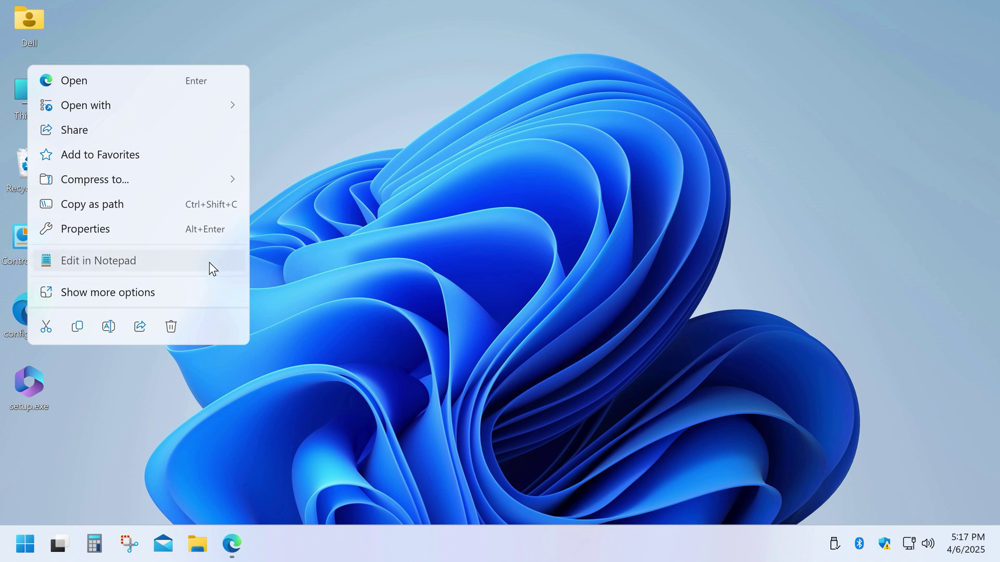
# - Open the new configuration file in Notepad and check the Channel="Current" value in the docs
pyautogui.click(213, 268)
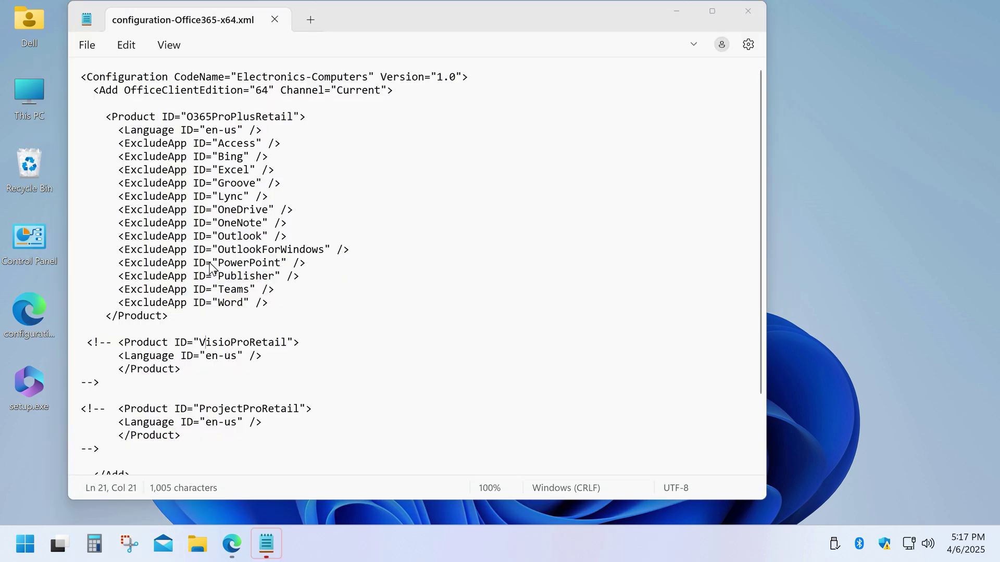
pyautogui.click(463, 289)
pyautogui.moveTo(88, 90); pyautogui.dragTo(397, 91)
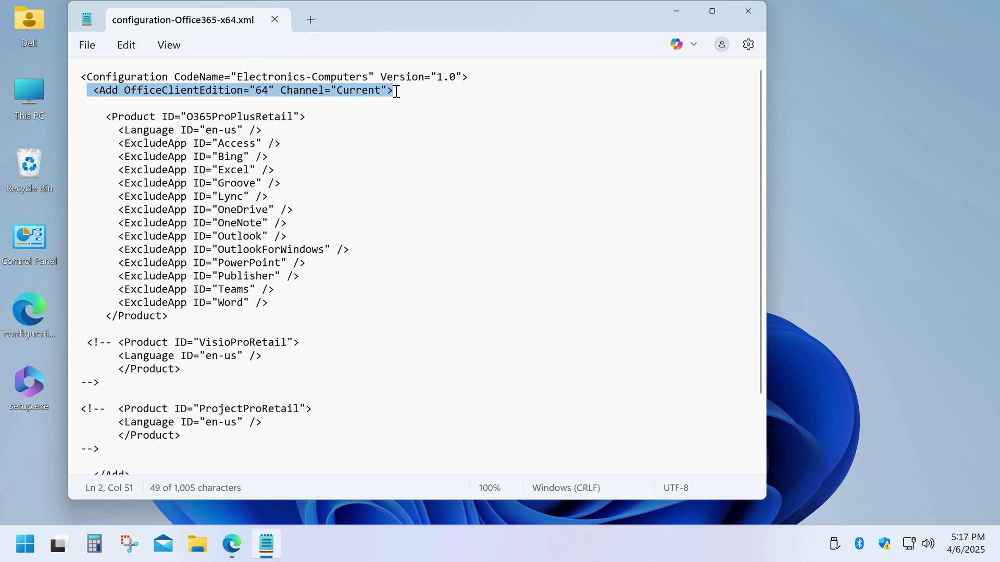
pyautogui.hotkey('alt', 'Tab')
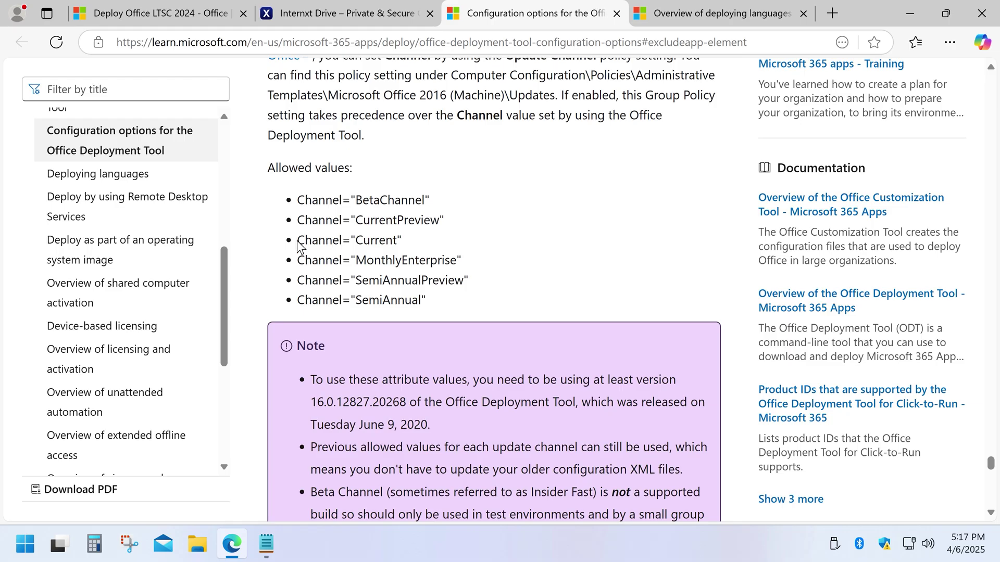
pyautogui.moveTo(339, 242); pyautogui.dragTo(446, 248)
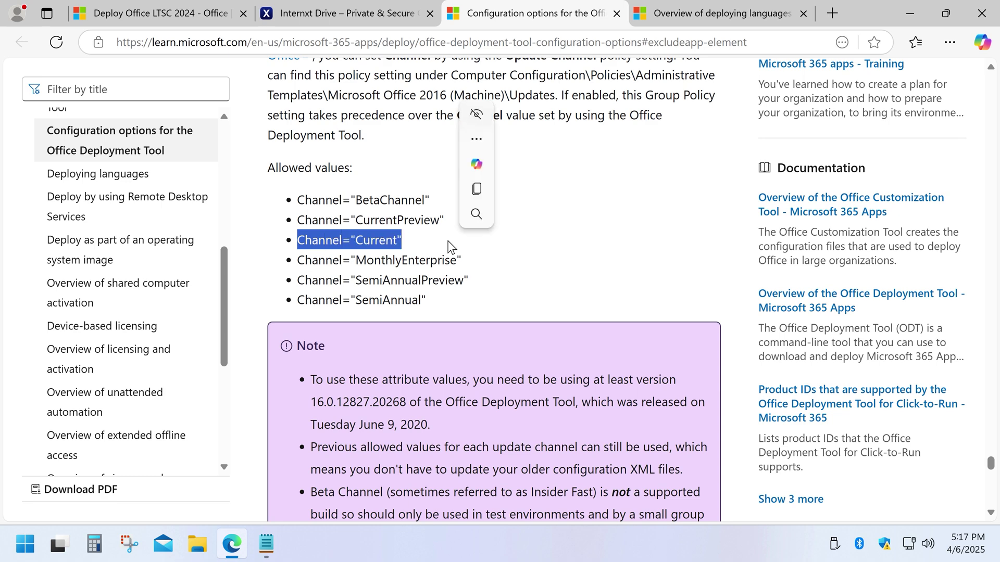
pyautogui.hotkey('alt', 'Tab')
# - Try changing the Language ID from en-us to other codes such as de-de
pyautogui.moveTo(123, 132); pyautogui.dragTo(300, 126)
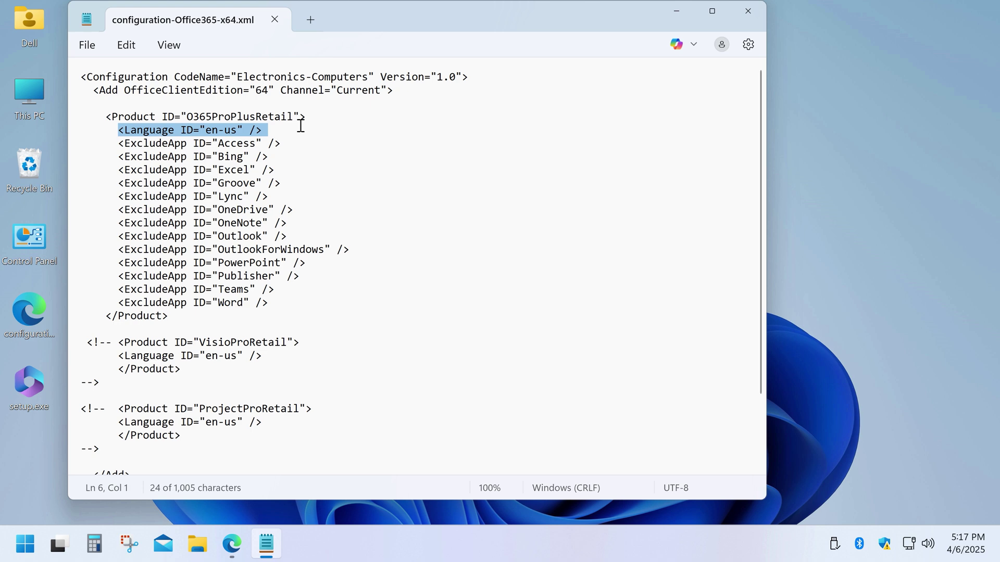
pyautogui.moveTo(212, 130); pyautogui.dragTo(237, 132)
pyautogui.write('s-es')
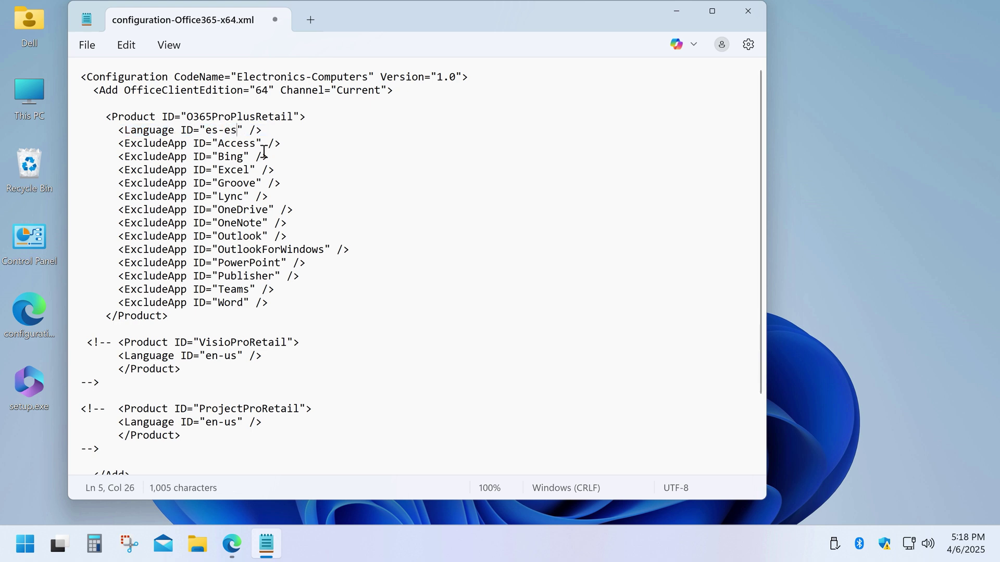
pyautogui.moveTo(206, 131); pyautogui.dragTo(237, 131)
pyautogui.write('de-de')
# - Look through the supported language codes table on Microsoft Learn, then return to the file
pyautogui.hotkey('alt', 'Tab')
pyautogui.scroll(-15, 704, 264)
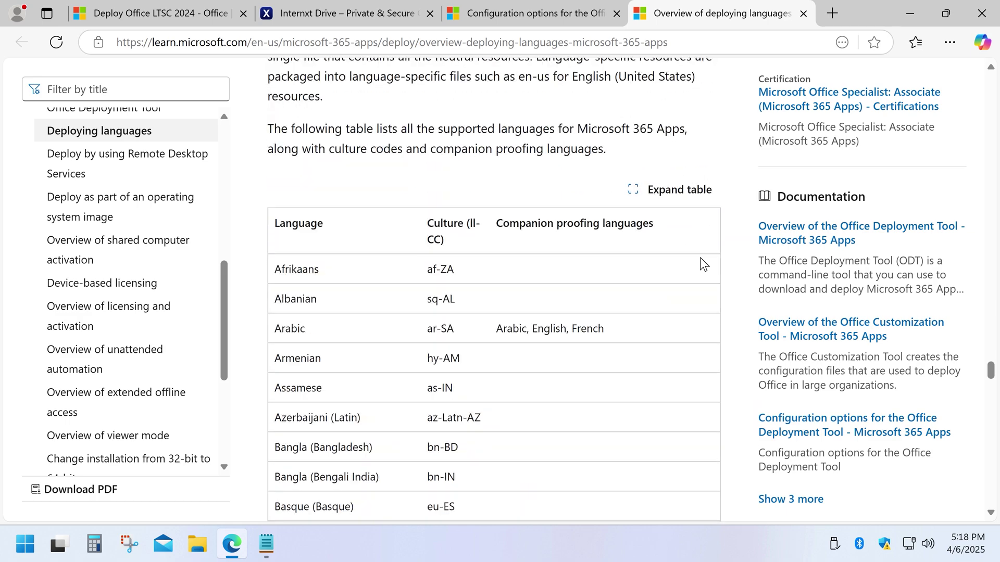
pyautogui.scroll(-20, 704, 264)
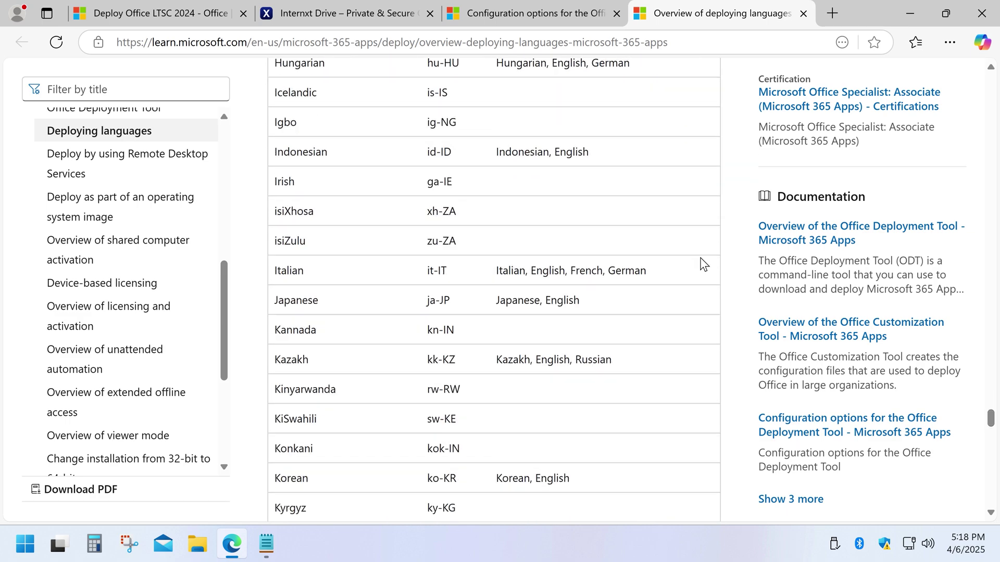
pyautogui.scroll(-10, 703, 264)
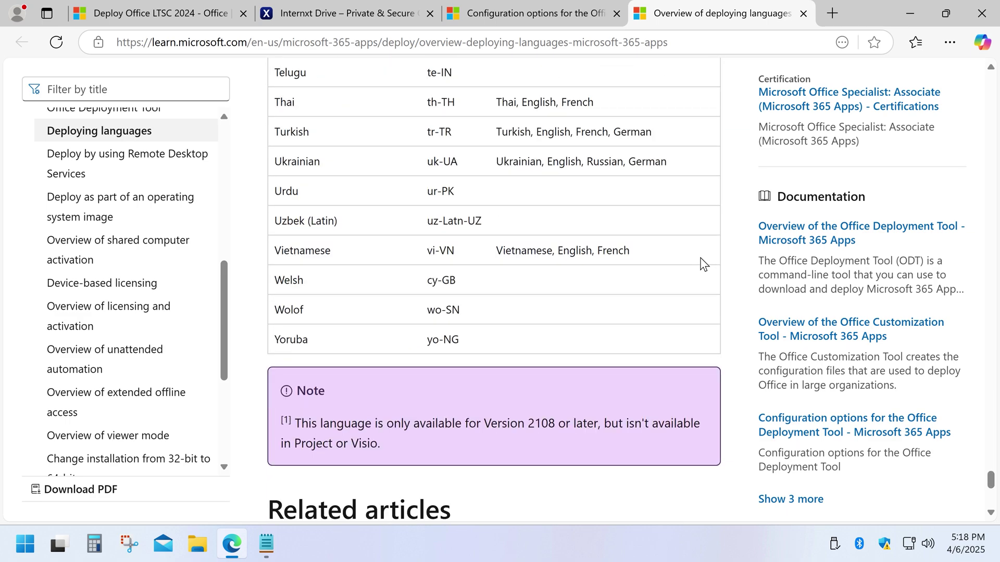
pyautogui.hotkey('alt', 'Tab')
pyautogui.click(218, 130)
# - Set the Language ID back to en-us
pyautogui.press('BackSpace')
pyautogui.write('nguage ID="en-de" />')
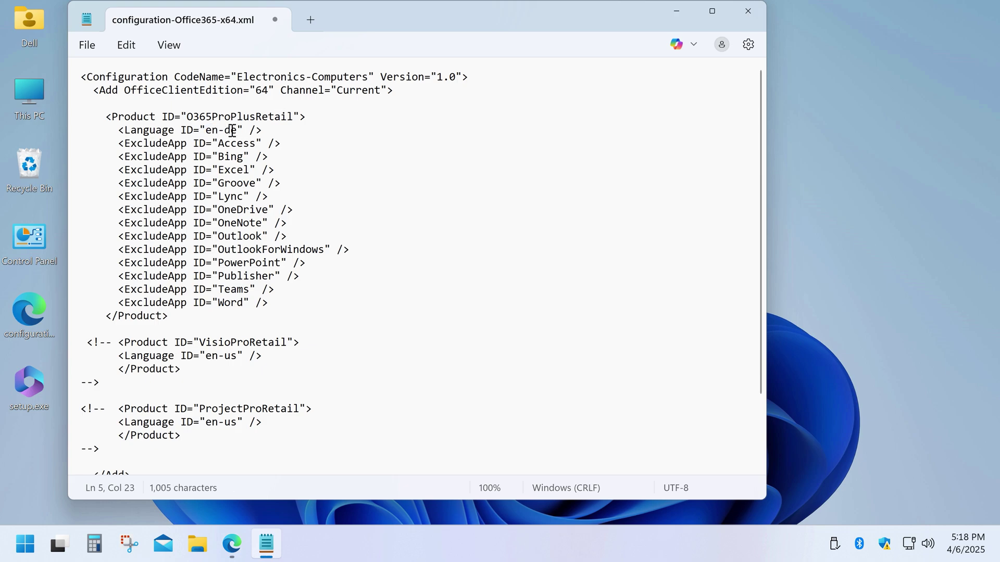
pyautogui.doubleClick(226, 130)
pyautogui.write('us')
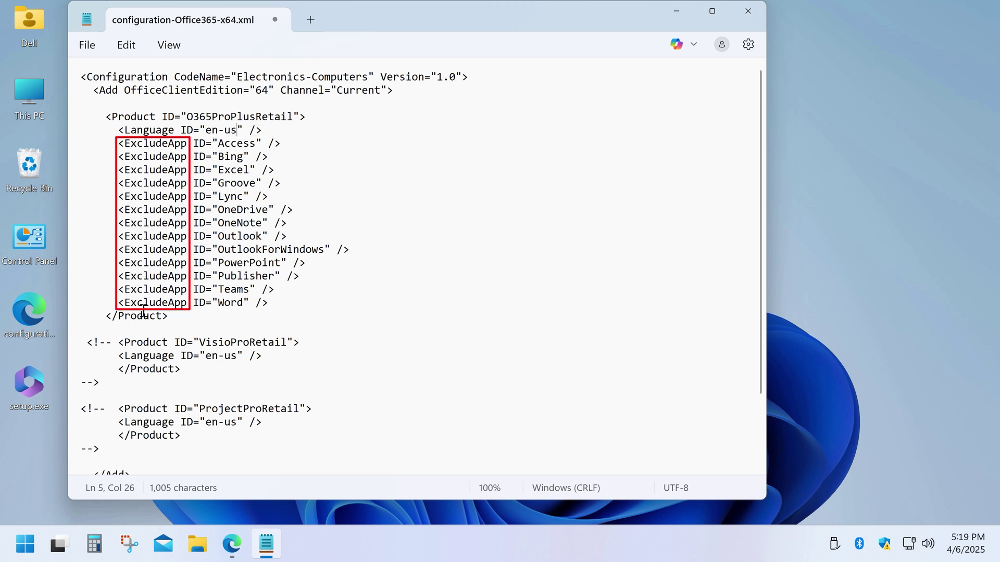
# - Delete the ExcludeApp lines for Word, PowerPoint and Excel
pyautogui.moveTo(111, 300); pyautogui.dragTo(319, 307)
pyautogui.press('Delete')
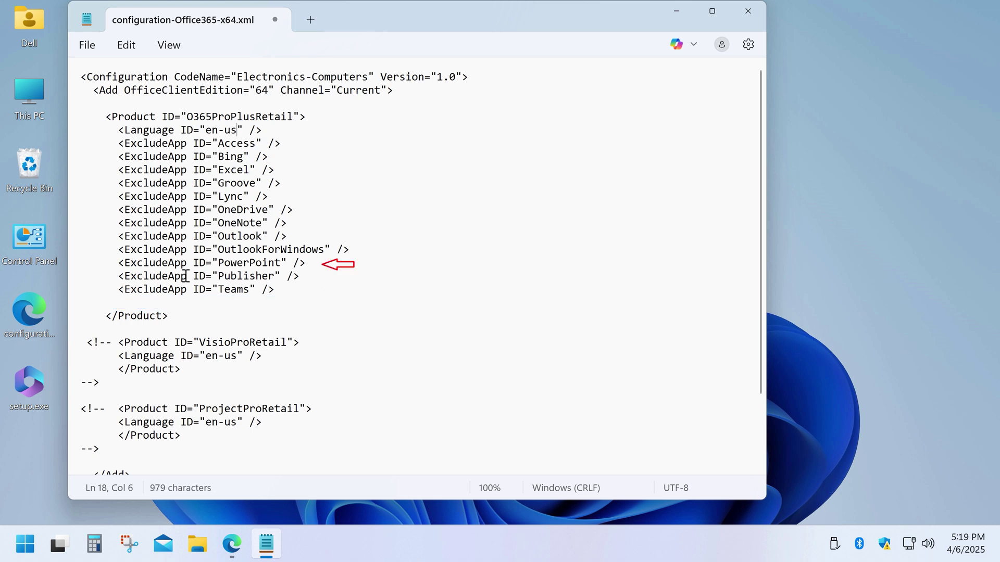
pyautogui.moveTo(116, 263); pyautogui.dragTo(330, 263)
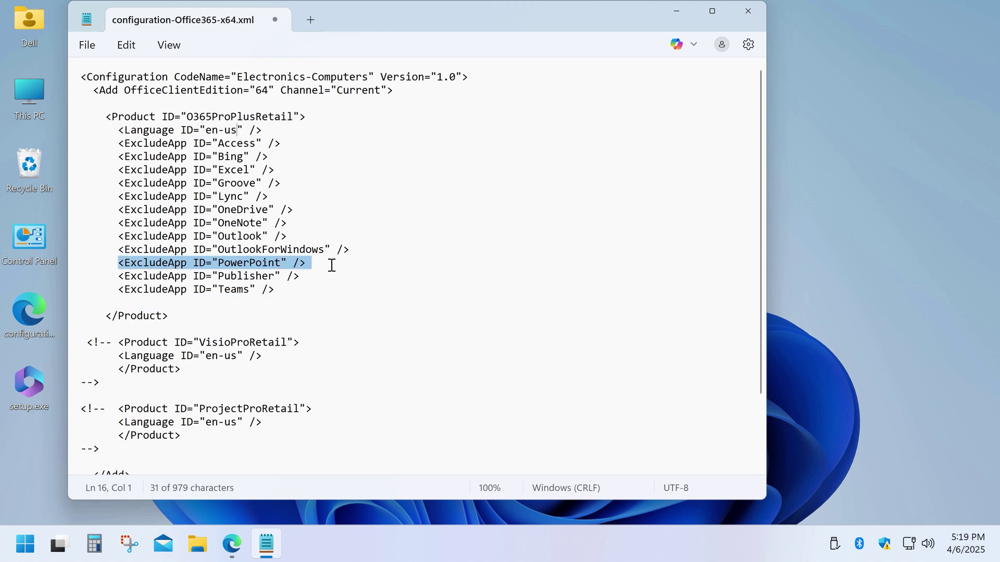
pyautogui.press('Delete')
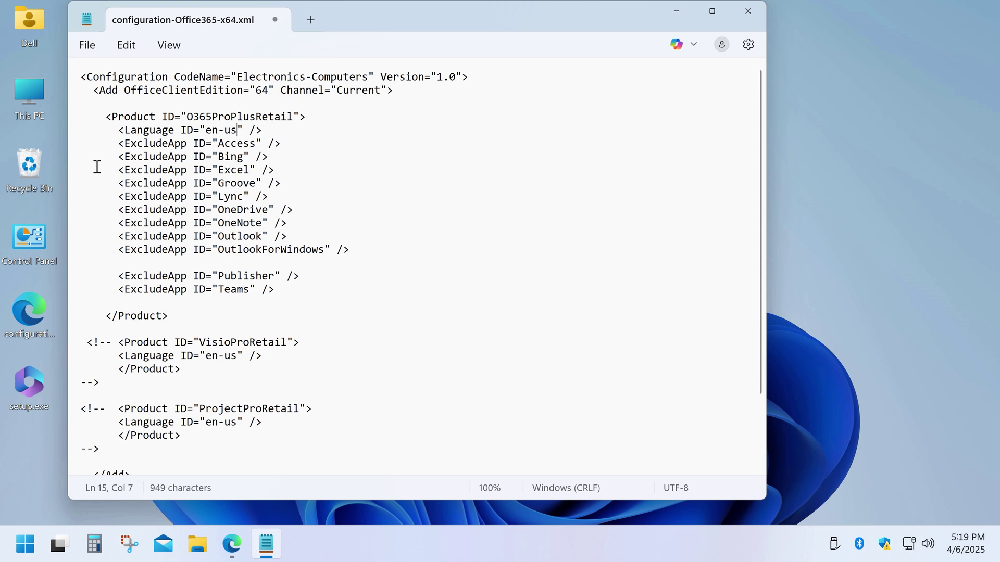
pyautogui.moveTo(103, 168); pyautogui.dragTo(337, 176)
pyautogui.press('Delete')
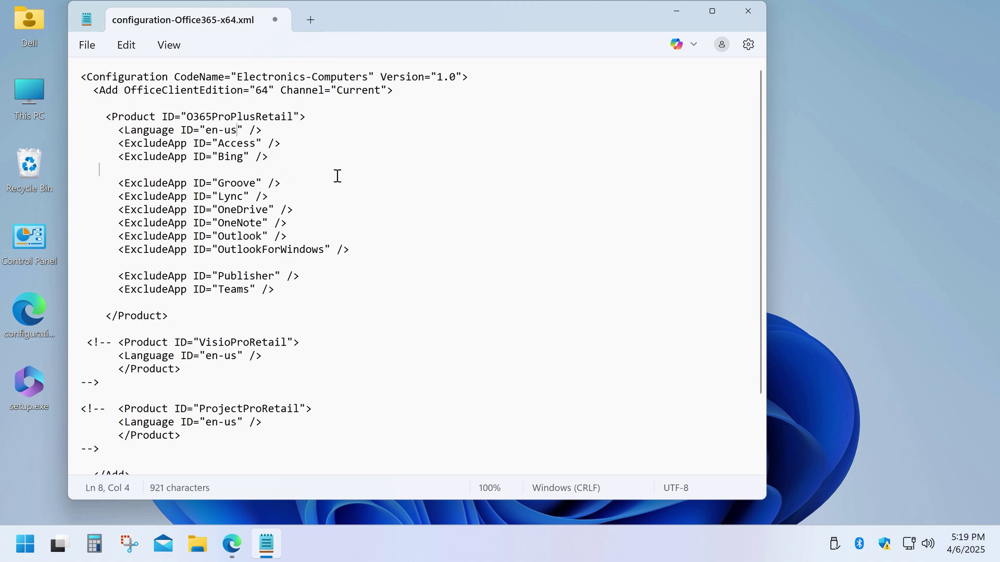
pyautogui.scroll(-2, 338, 177)
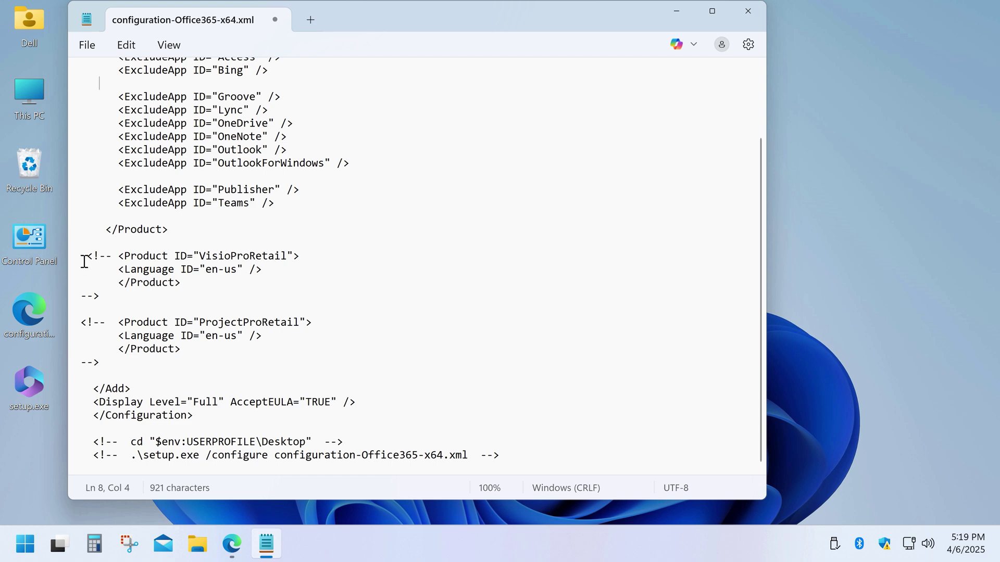
# - Uncomment the VisioProRetail product block, leaving ProjectProRetail commented out
pyautogui.moveTo(86, 256); pyautogui.dragTo(111, 256)
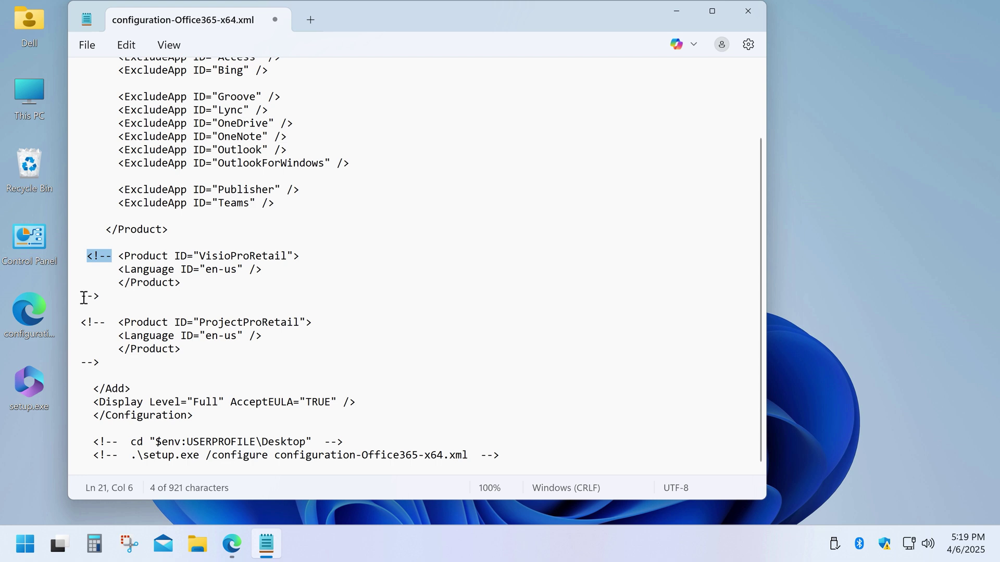
pyautogui.moveTo(82, 296); pyautogui.dragTo(105, 323)
pyautogui.moveTo(81, 362); pyautogui.dragTo(96, 371)
pyautogui.click(113, 367)
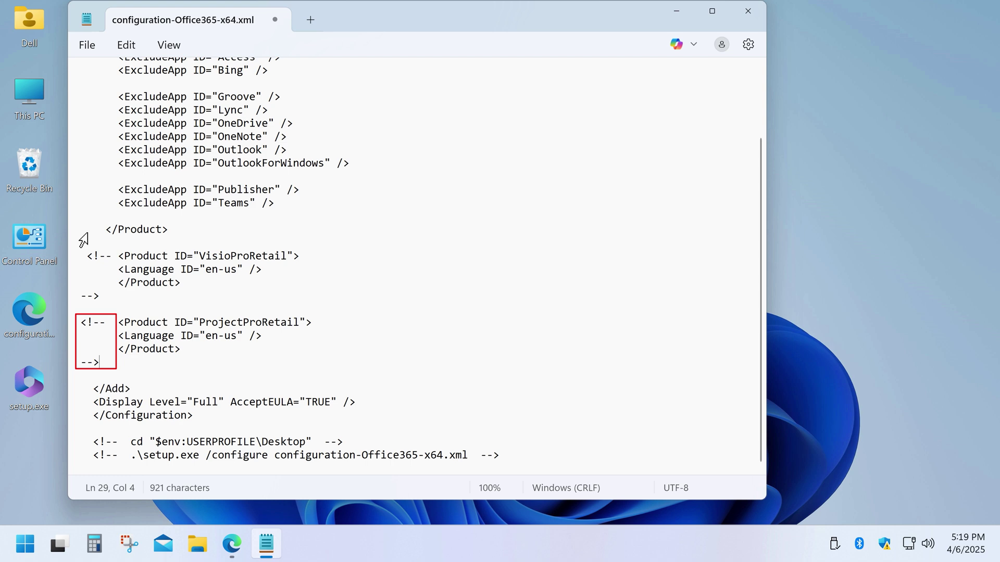
pyautogui.moveTo(108, 255); pyautogui.dragTo(86, 255)
pyautogui.press('Delete')
pyautogui.moveTo(99, 297); pyautogui.dragTo(76, 296)
pyautogui.press('Delete')
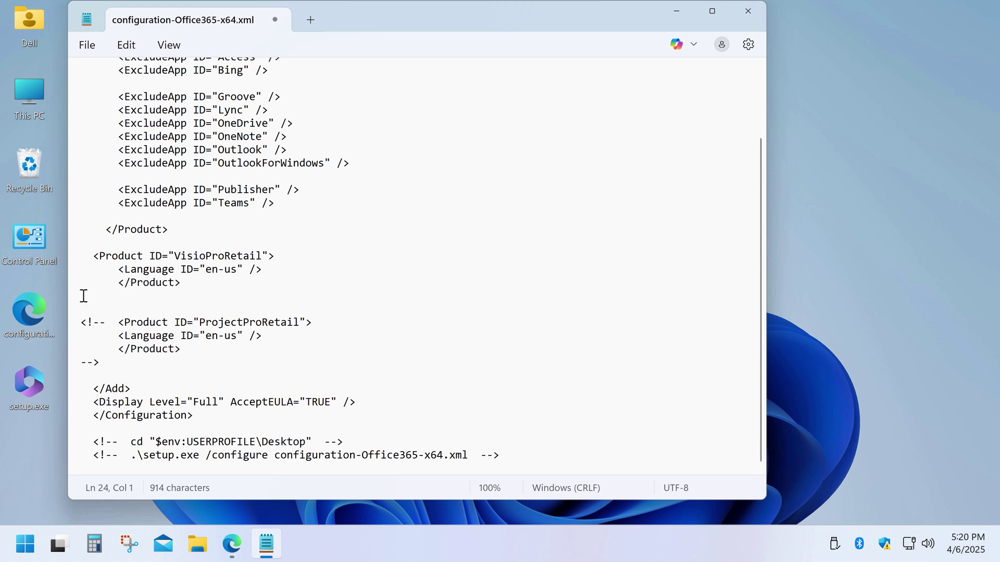
# - Save the configuration file and open the Start menu
pyautogui.click(83, 46)
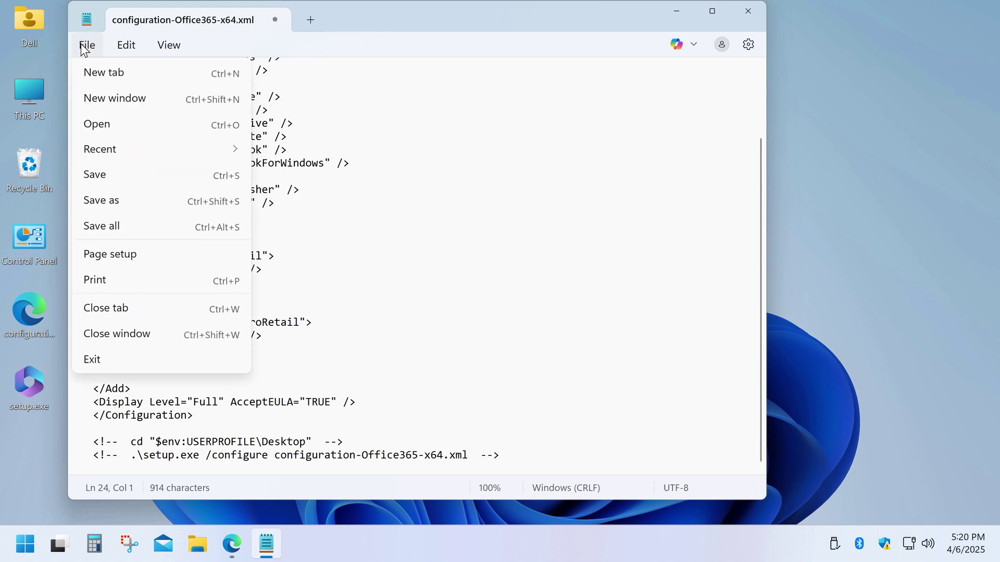
pyautogui.click(137, 176)
pyautogui.click(24, 544)
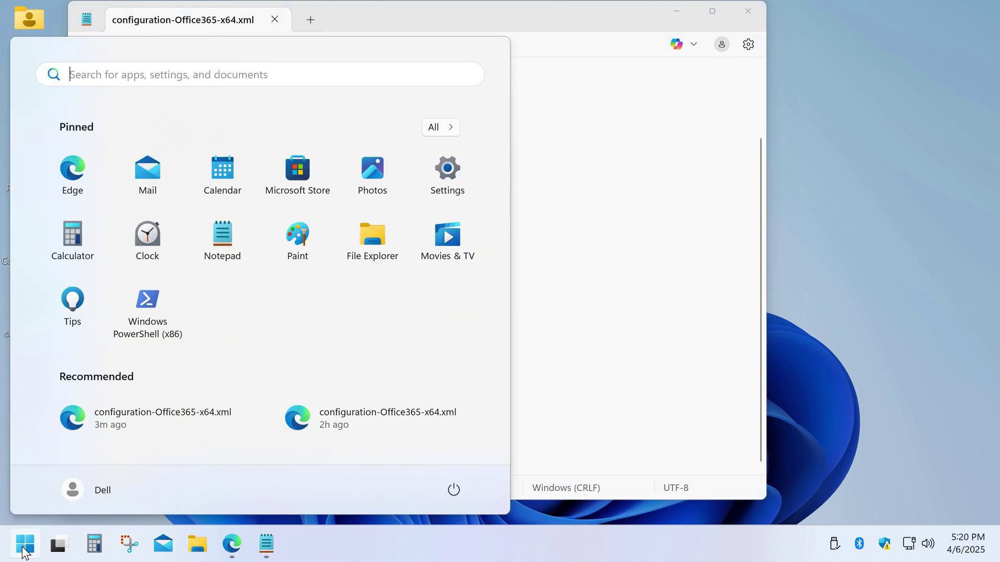
# - Launch PowerShell as administrator and paste the cd-to-Desktop command from Notepad
pyautogui.write('powershell')
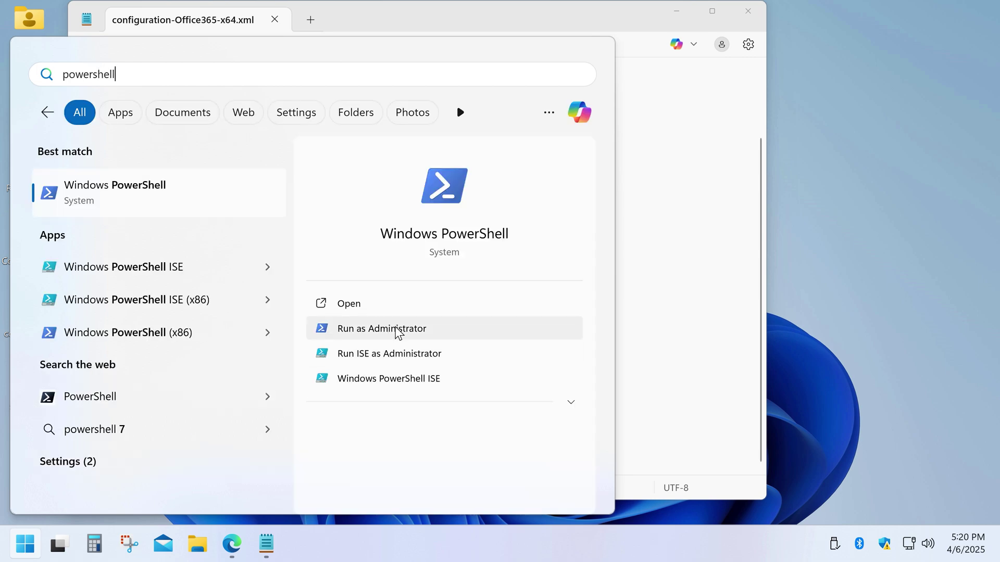
pyautogui.click(455, 330)
pyautogui.click(131, 441)
pyautogui.moveTo(132, 442); pyautogui.dragTo(313, 443)
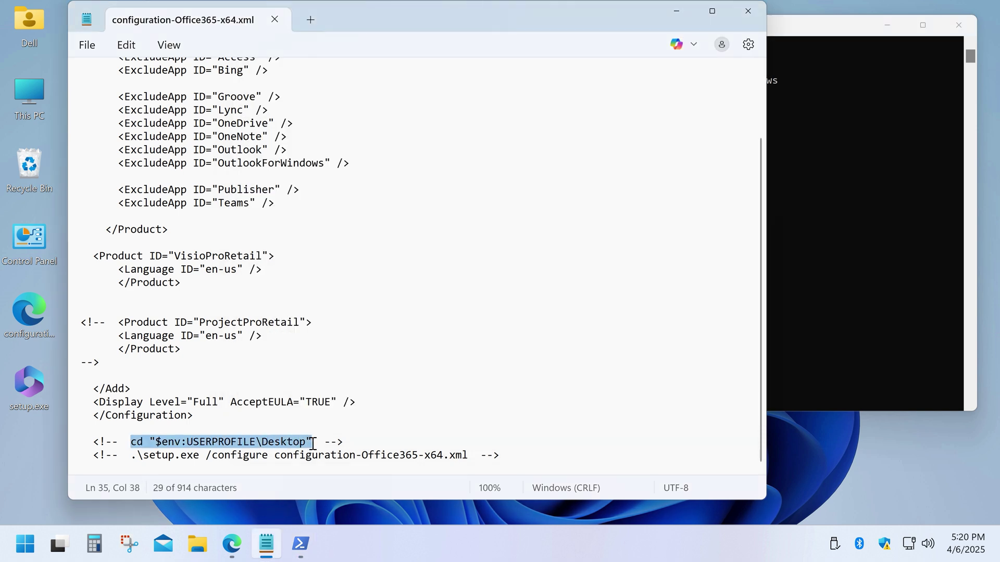
pyautogui.rightClick(300, 443)
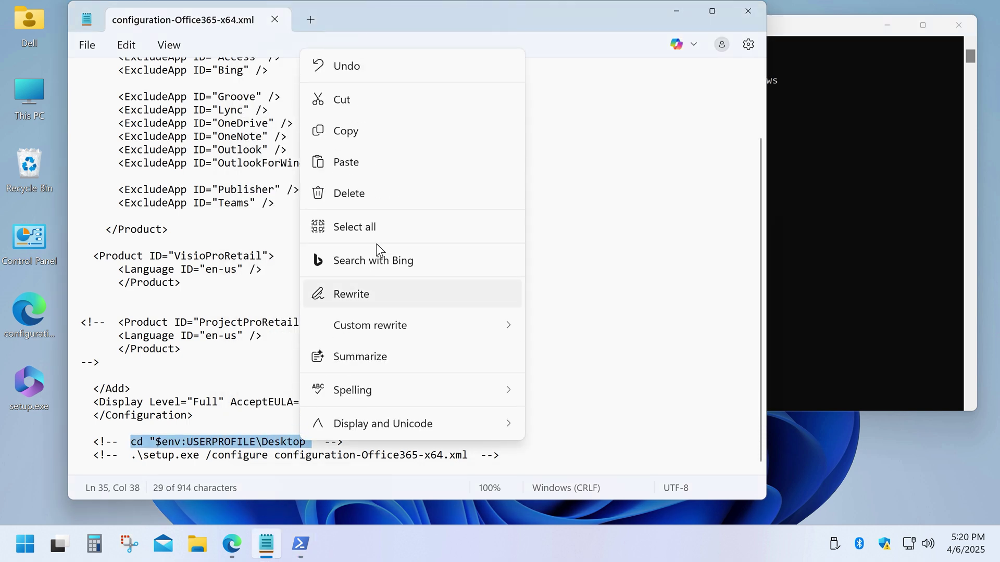
pyautogui.click(412, 133)
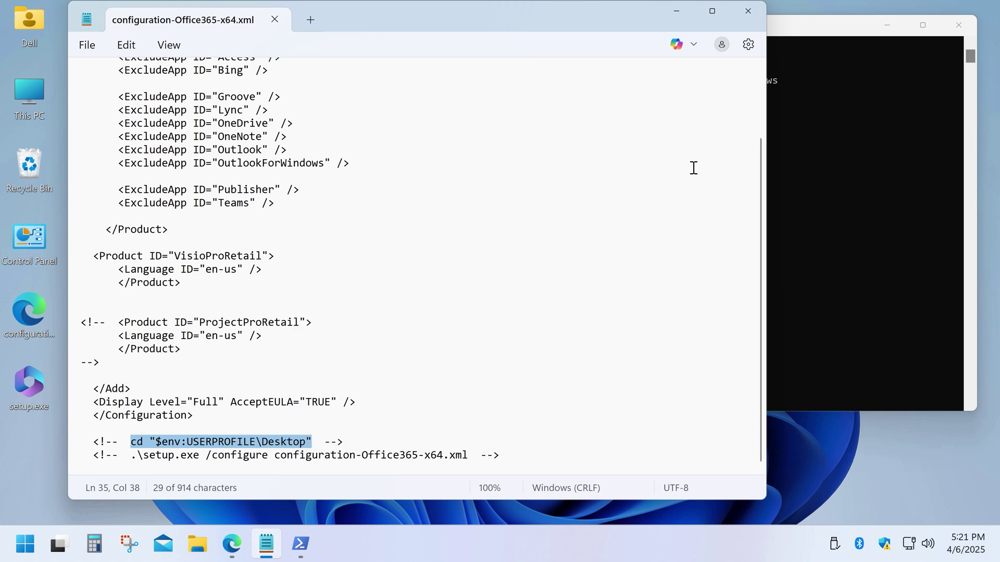
pyautogui.click(864, 173)
pyautogui.rightClick(580, 114)
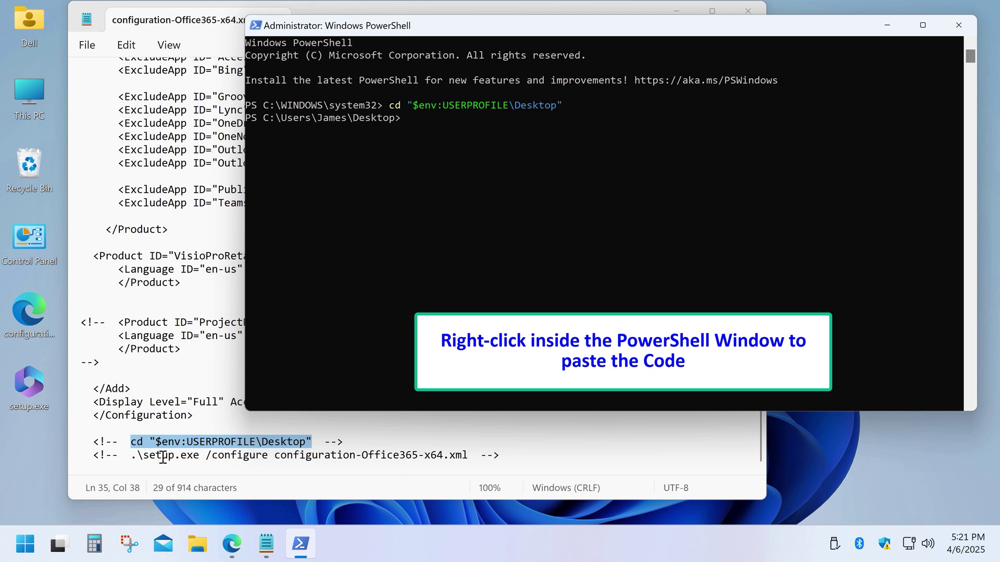
# - Run .\setup.exe /configure configuration-Office365-x64.xml in PowerShell to install Office, then close it
pyautogui.click(132, 458)
pyautogui.moveTo(132, 458); pyautogui.dragTo(467, 458)
pyautogui.rightClick(463, 459)
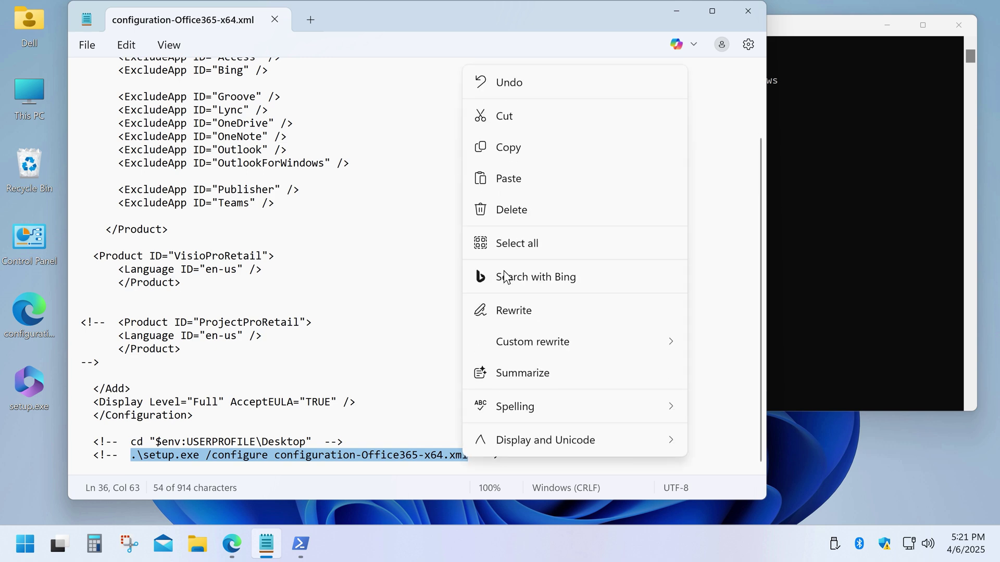
pyautogui.click(544, 152)
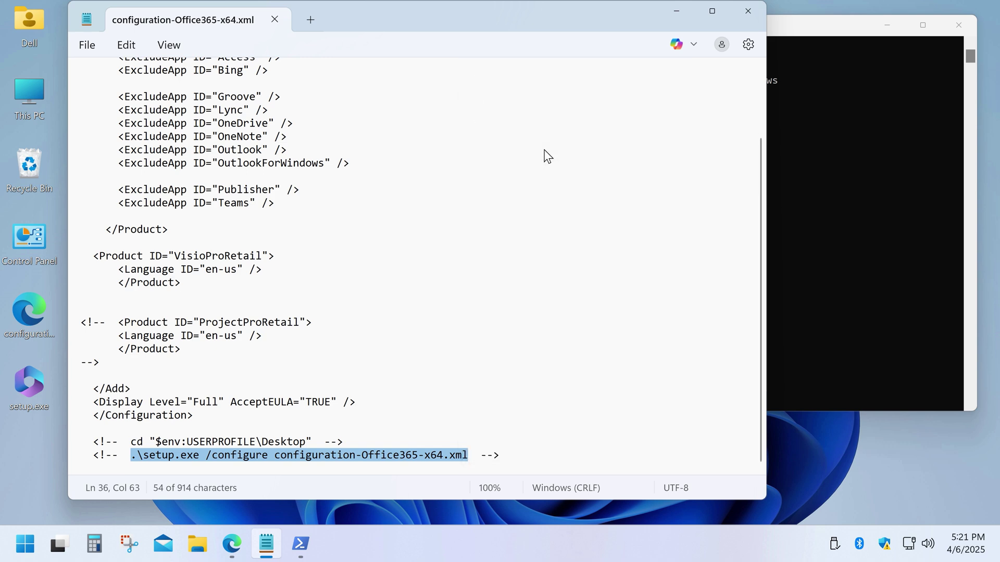
pyautogui.click(744, 14)
pyautogui.hotkey('ctrl', 'v')
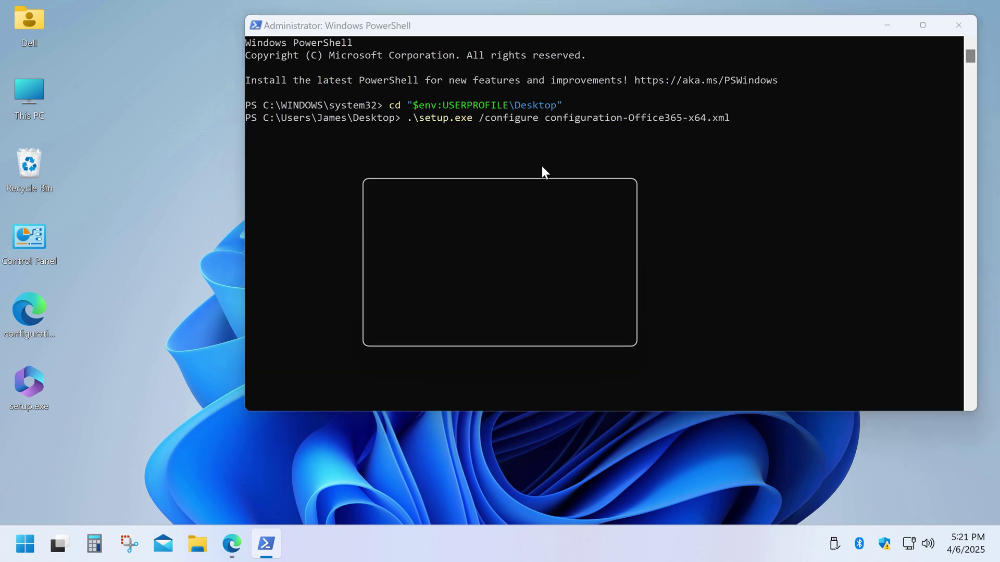
pyautogui.click(963, 29)
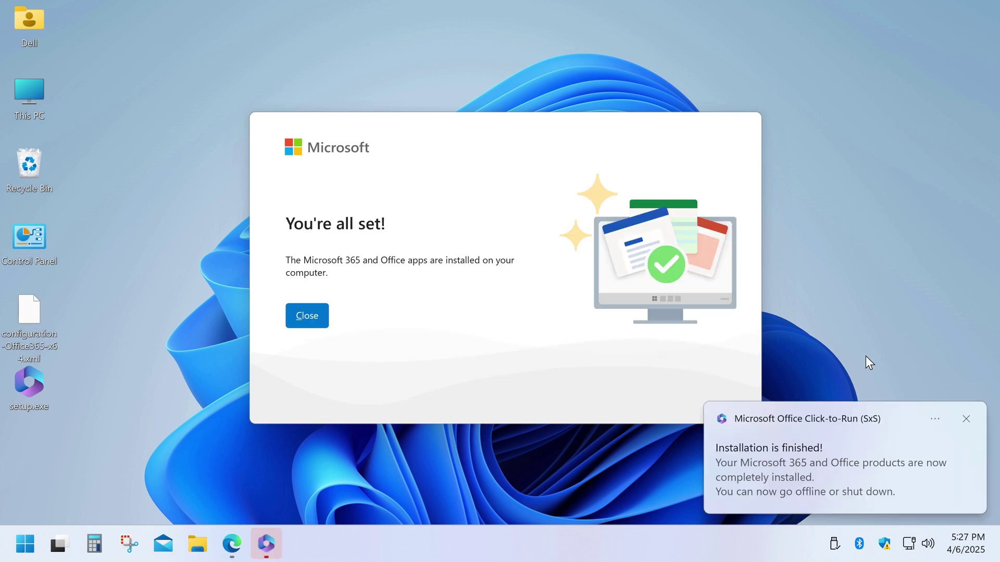
# - Dismiss the "You're all set!" installation-complete dialog once the install finishes
pyautogui.click(312, 318)
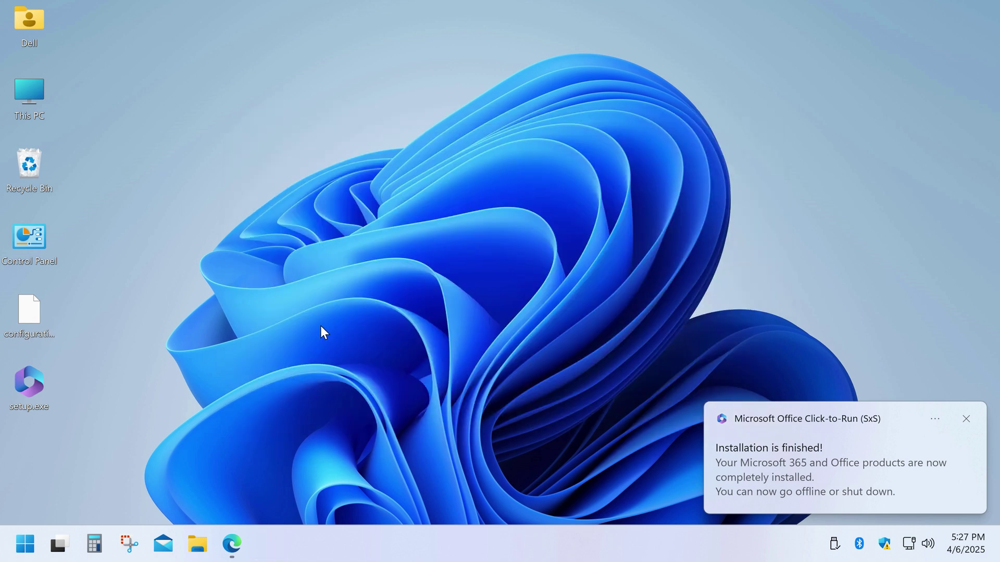
# - Launch the newly installed Excel from the Start menu's All apps list and open a blank workbook
pyautogui.click(25, 543)
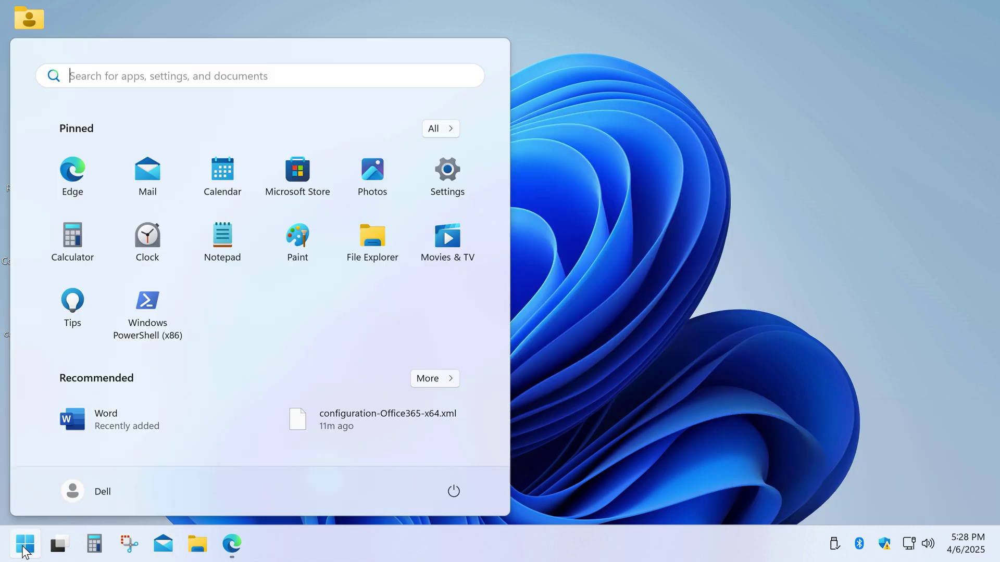
pyautogui.click(439, 127)
pyautogui.scroll(-2, 241, 305)
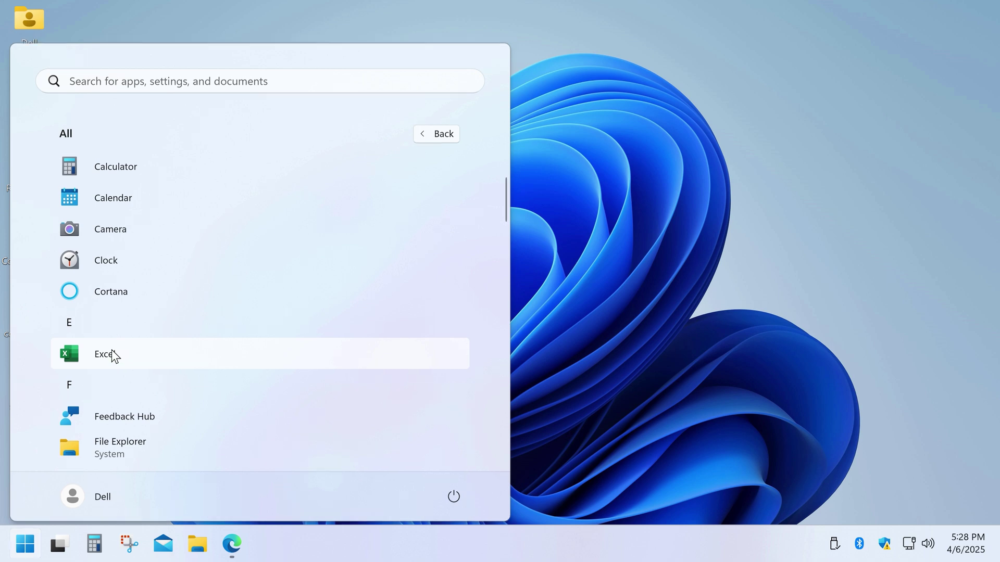
pyautogui.click(112, 349)
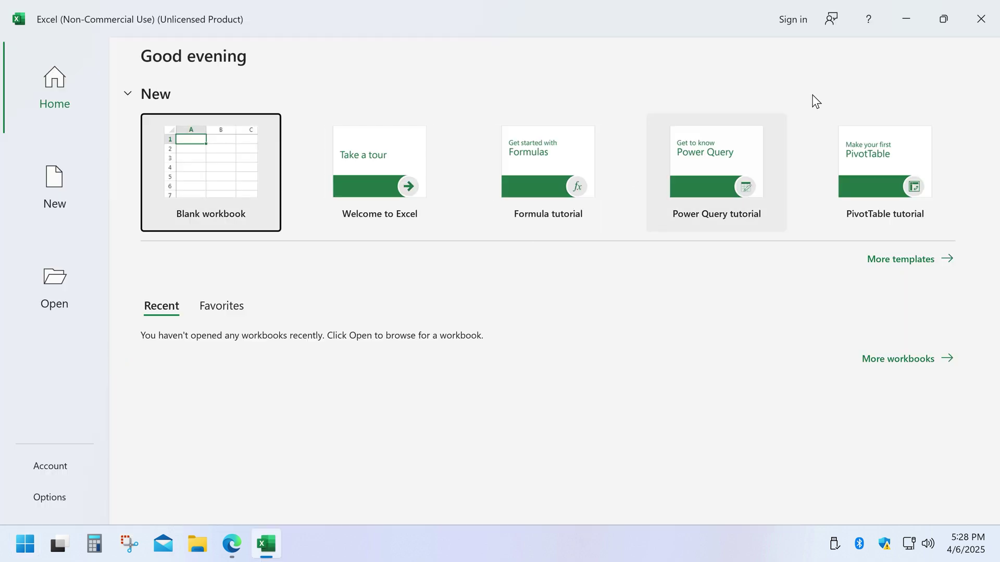
pyautogui.press('Escape')
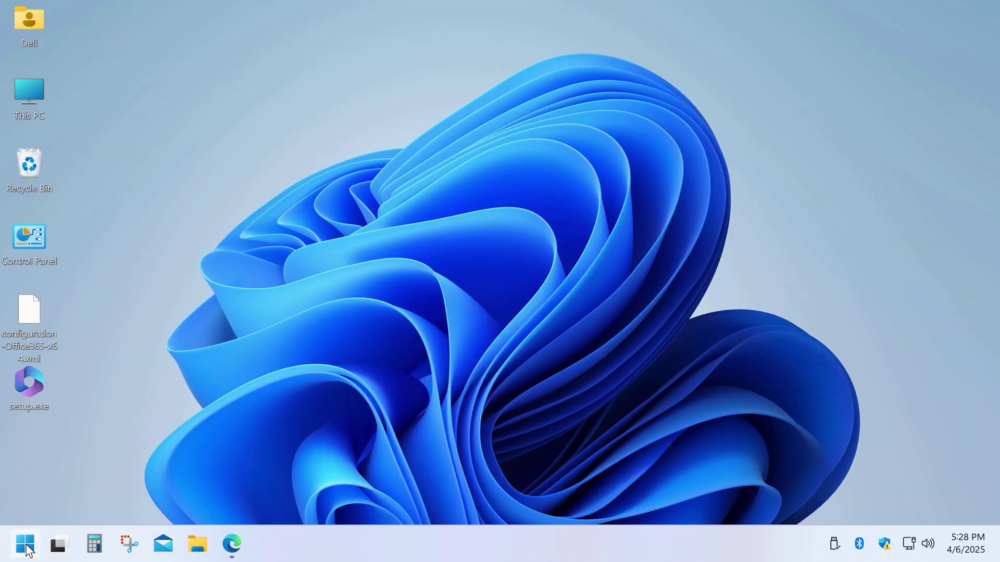
# - Return to the Start menu's All apps list after closing Excel
pyautogui.click(23, 543)
pyautogui.click(450, 126)
pyautogui.scroll(-15, 327, 292)
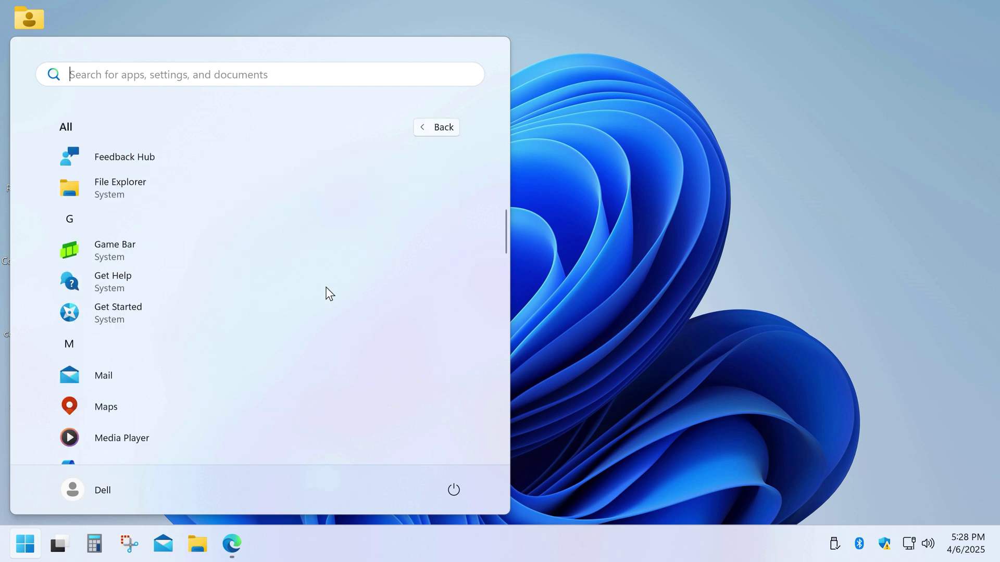
# - Open Visio, skip sign-in, and create a new Basic Diagram drawing, Drawing1
pyautogui.click(237, 293)
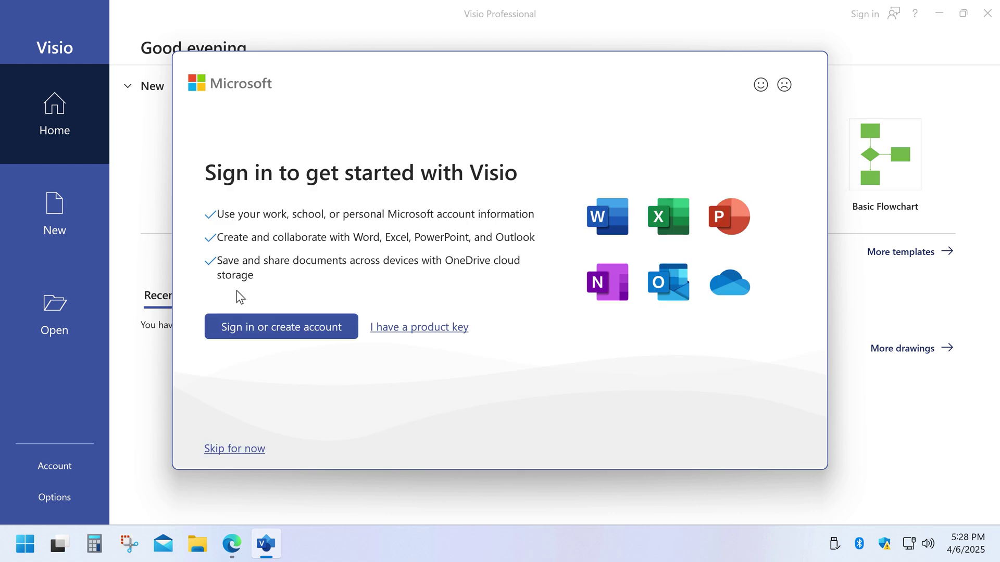
pyautogui.click(251, 449)
pyautogui.click(219, 167)
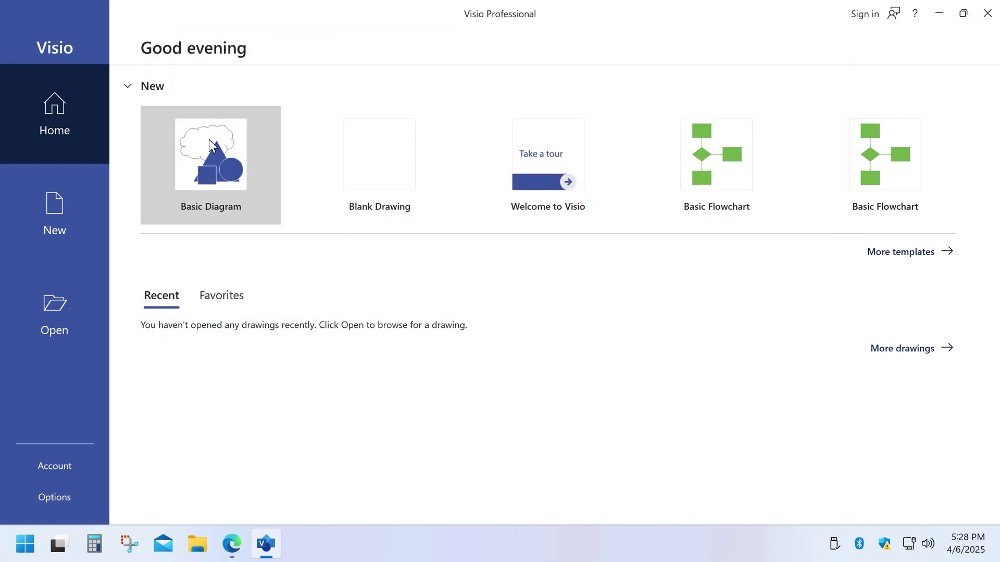
pyautogui.click(590, 294)
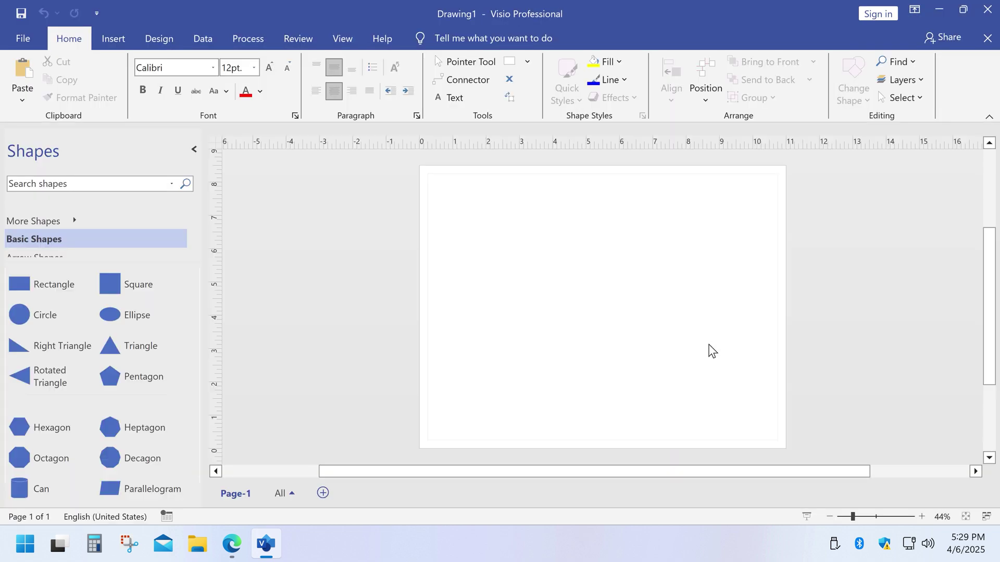